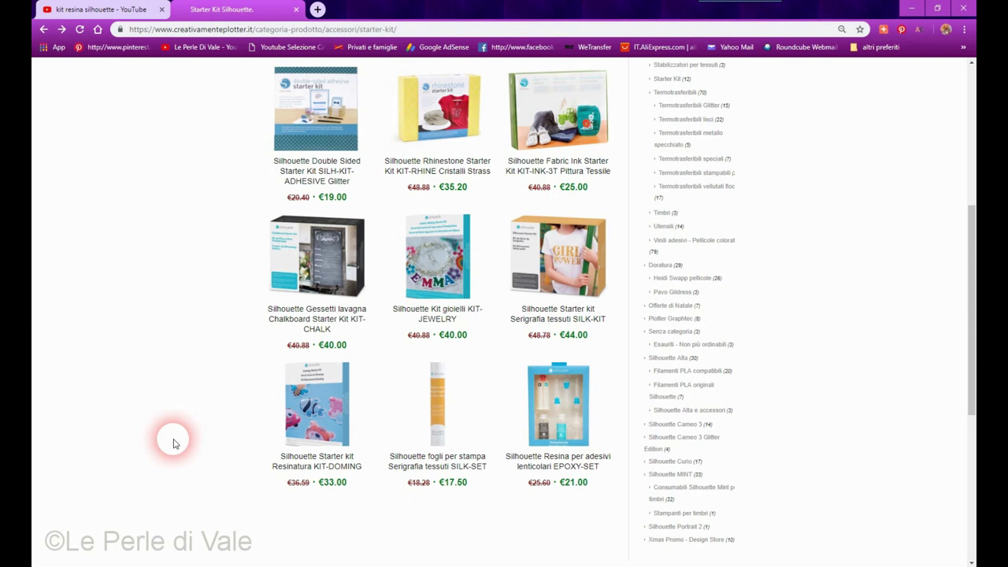
# Step: Switch to Silhouette Studio and show the occhi tridimensionali design
pyautogui.moveTo(776, 11)
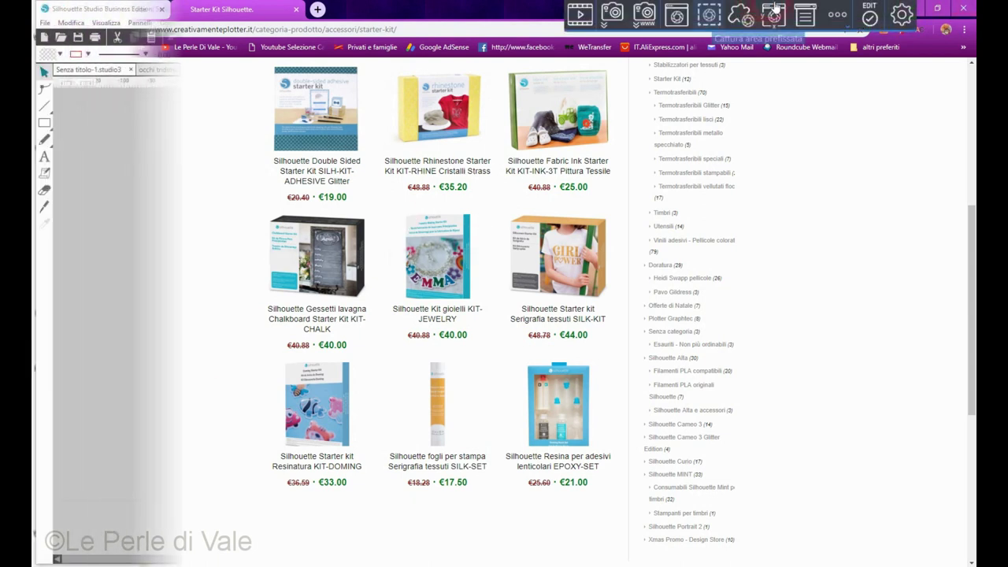
pyautogui.click(829, 502)
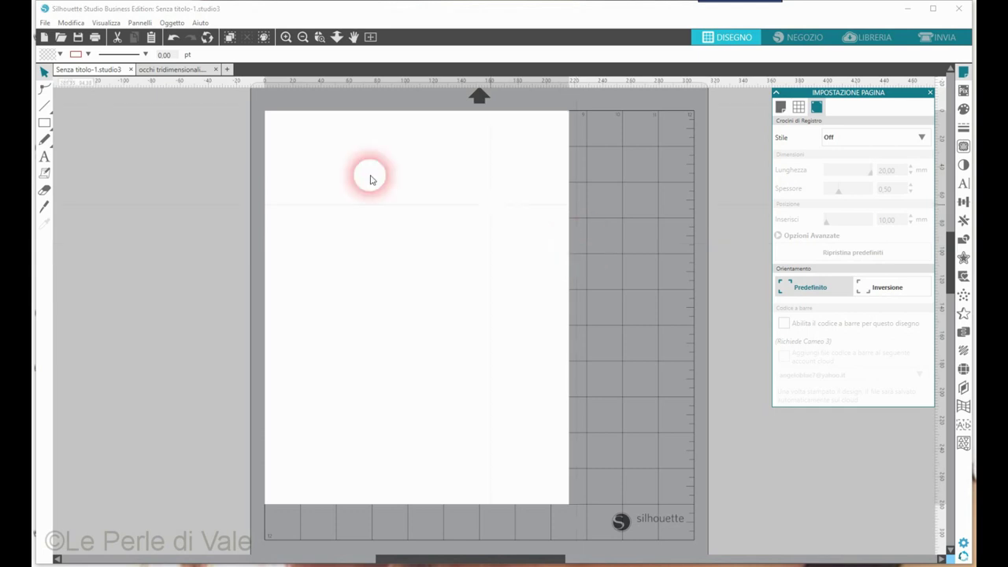
pyautogui.click(169, 70)
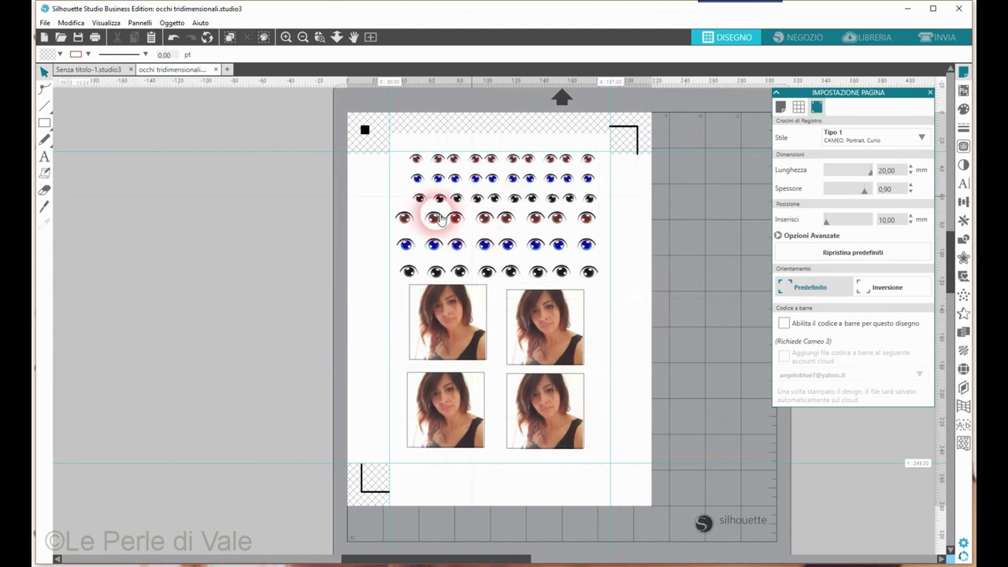
# Step: Nudge the misaligned small brown eye up into the first row, and select a larger brown eye and the upper-right portrait
pyautogui.click(532, 160)
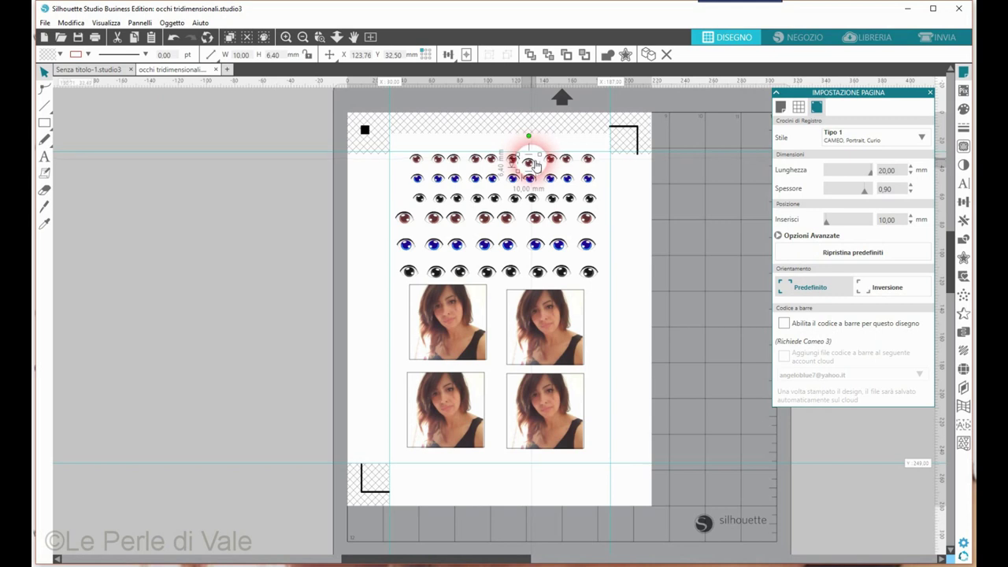
pyautogui.press('Up')
pyautogui.press('Right')
pyautogui.press('Right')
pyautogui.press('Right')
pyautogui.press('Right')
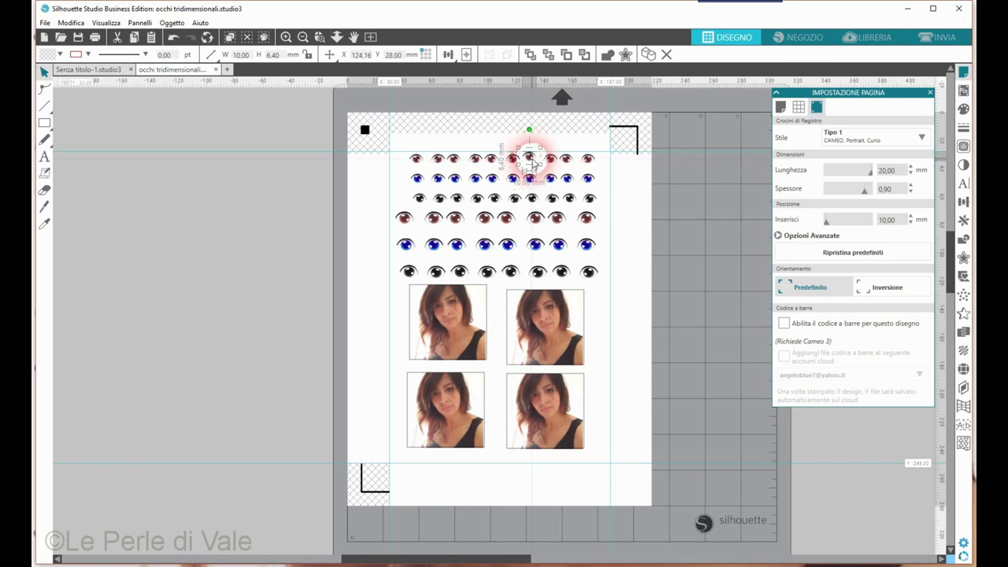
pyautogui.click(535, 219)
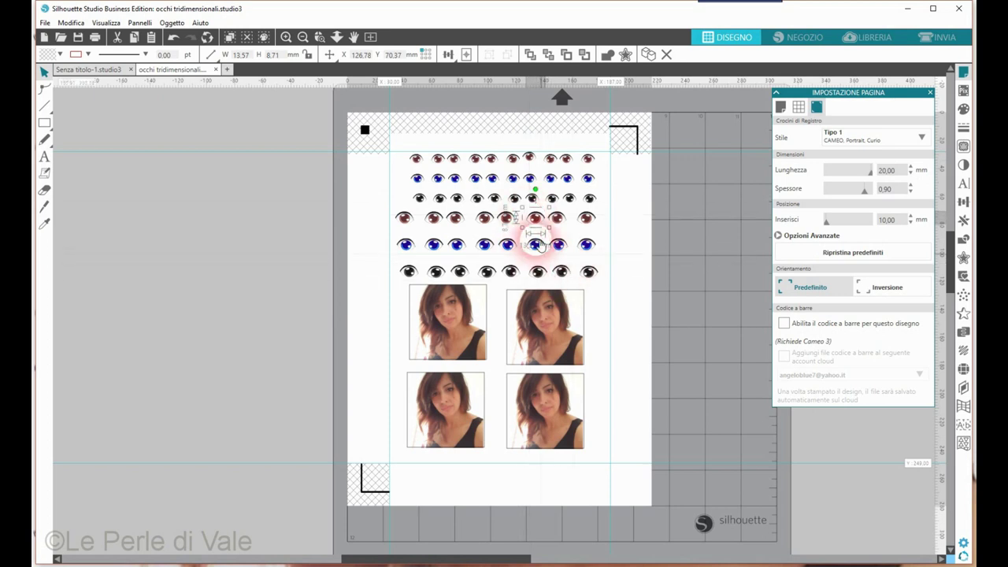
pyautogui.click(552, 334)
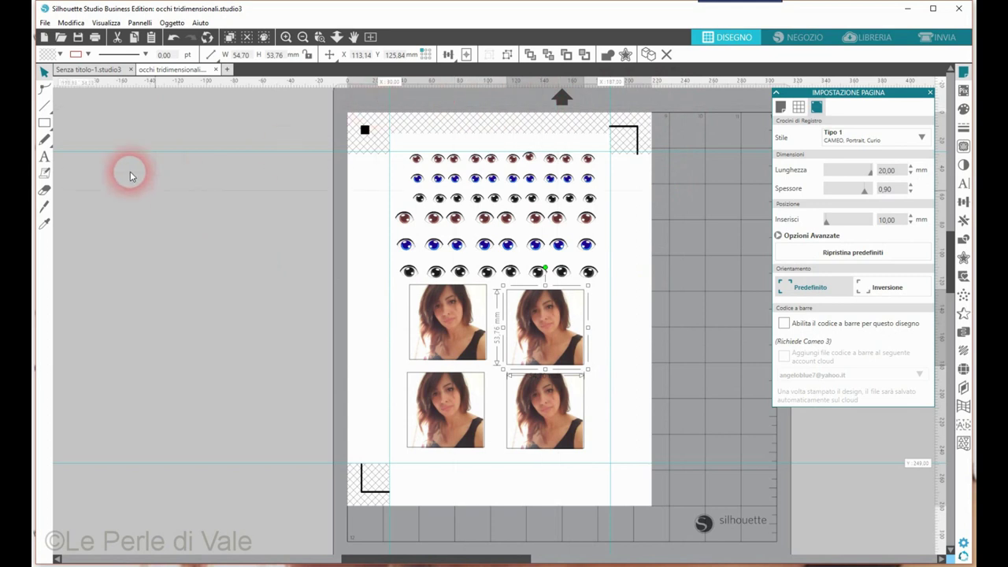
# Step: Turn on Tipo 1 registration marks for the blank Senza titolo-1 document
pyautogui.click(66, 70)
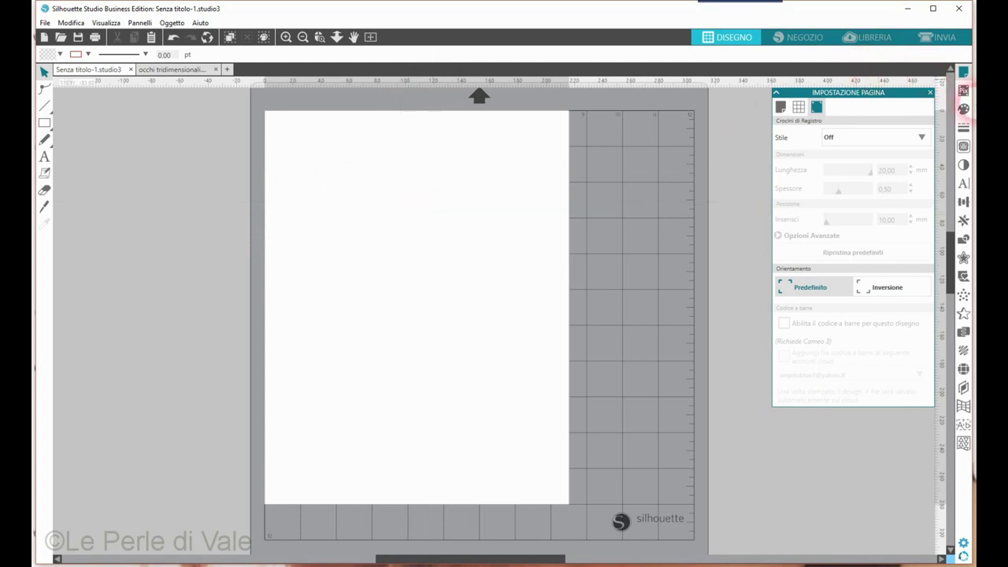
pyautogui.click(966, 74)
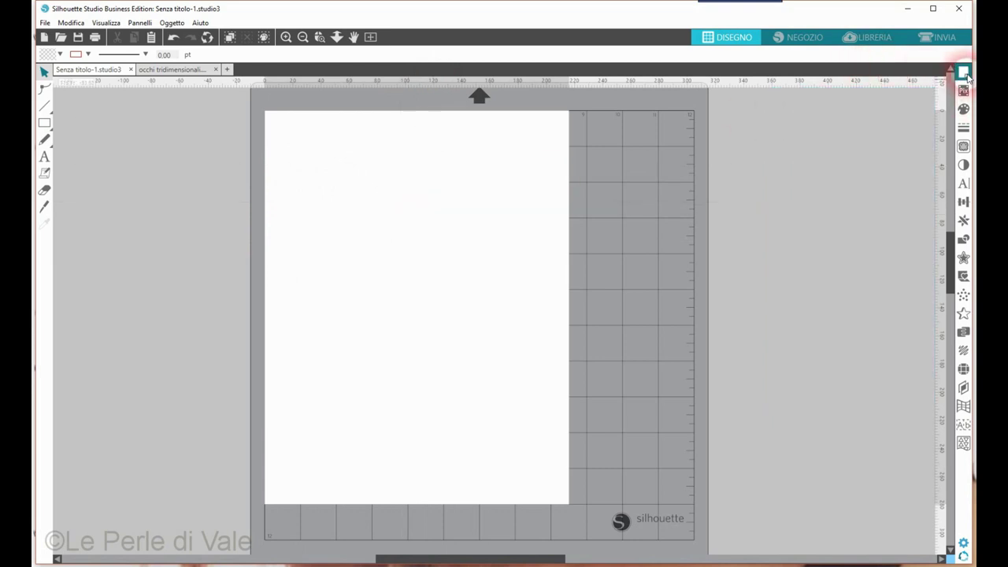
pyautogui.click(966, 74)
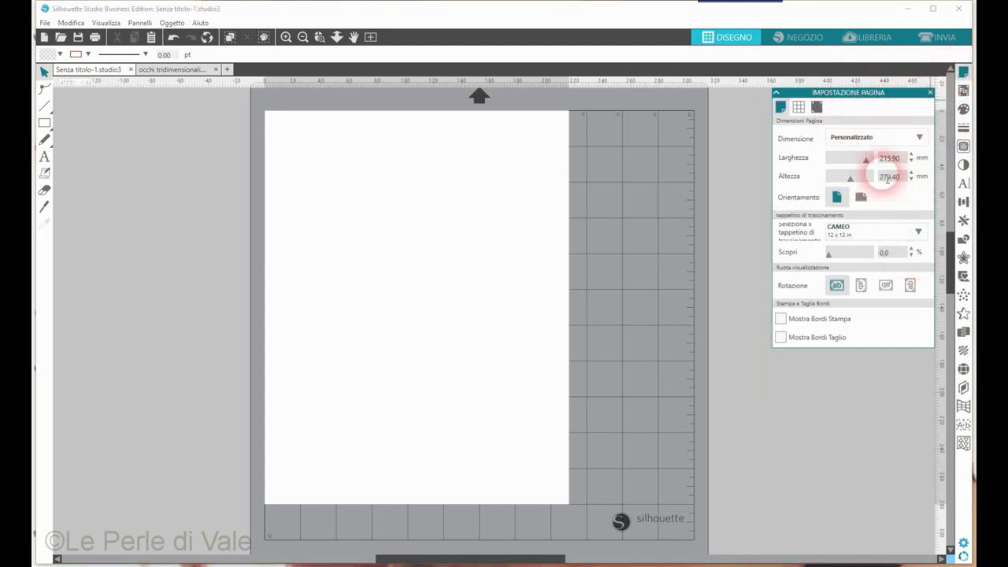
pyautogui.click(817, 106)
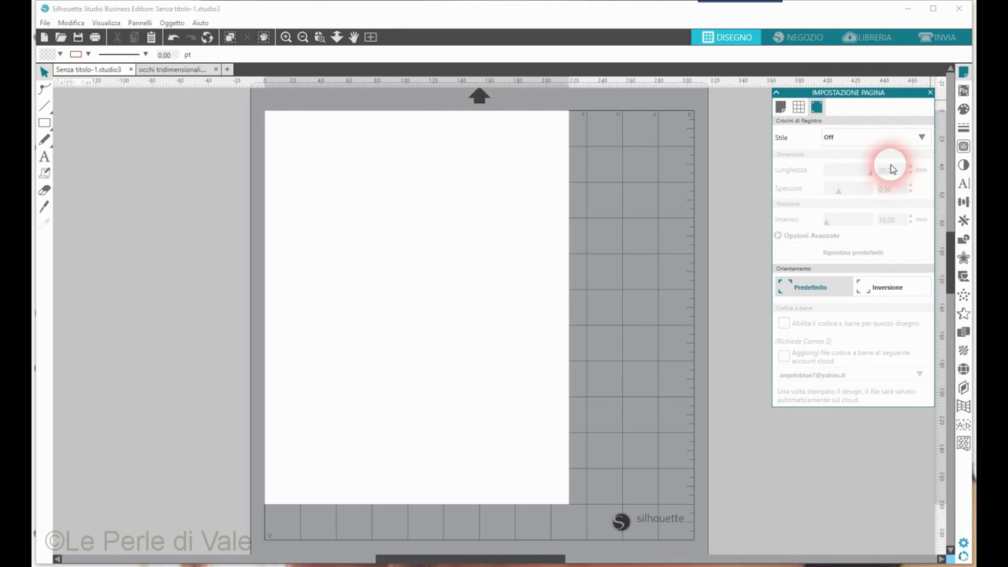
pyautogui.click(920, 138)
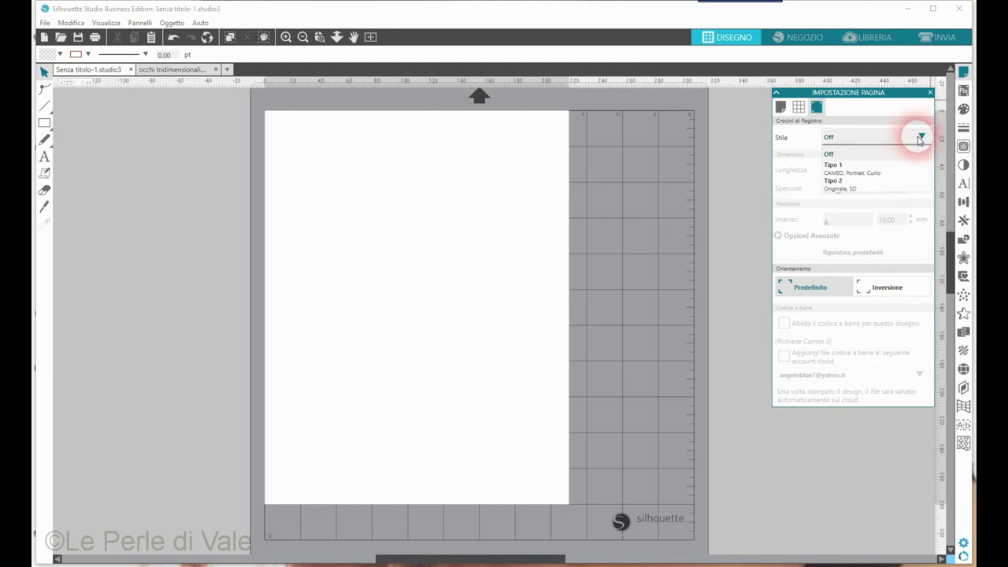
pyautogui.click(871, 174)
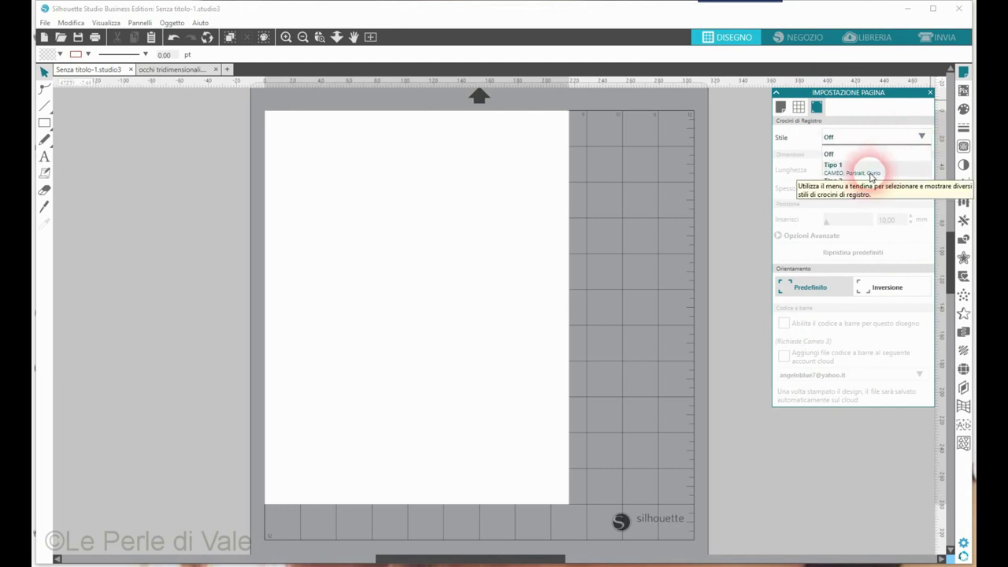
pyautogui.click(871, 175)
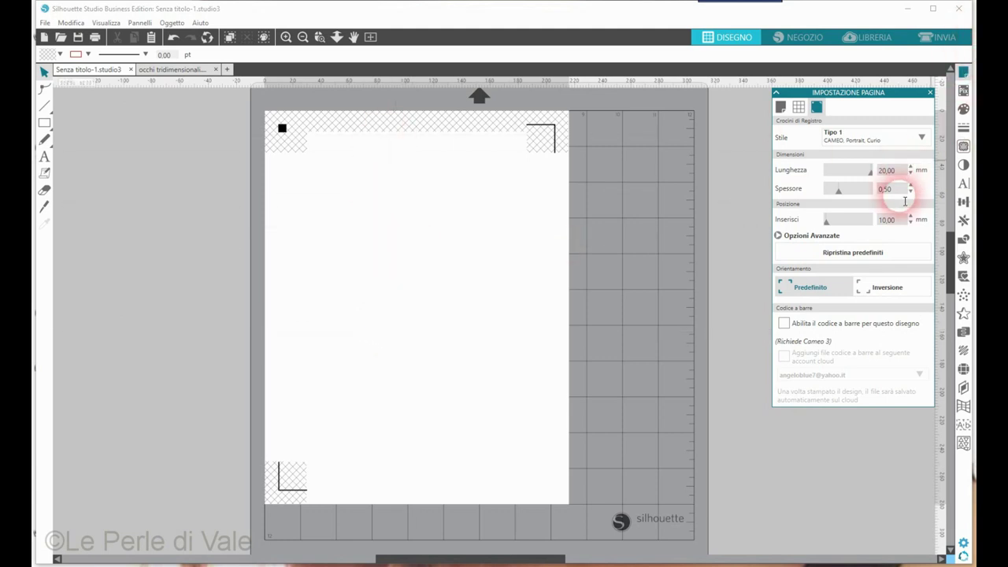
# Step: Place guides along the registration marks' inner edges: one below the upper marks, verticals at about 30 and 186 mm, and one at about 249 mm
pyautogui.click(781, 107)
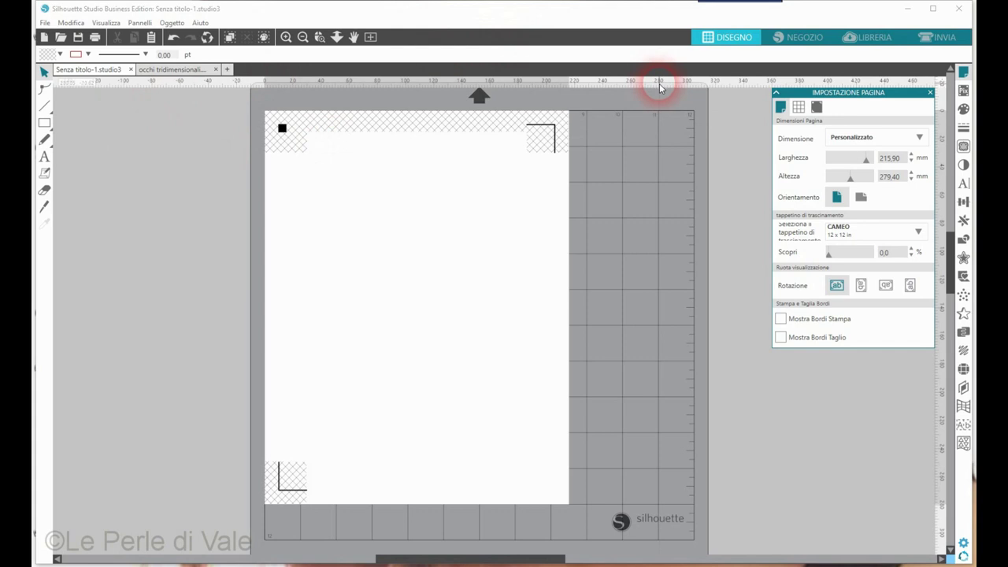
pyautogui.moveTo(659, 84); pyautogui.dragTo(660, 154)
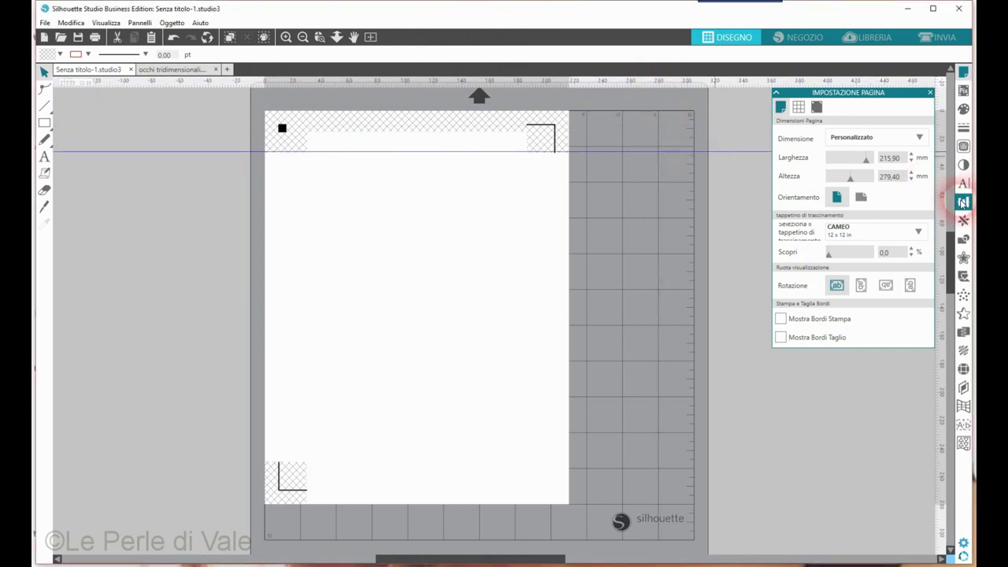
pyautogui.moveTo(944, 228); pyautogui.dragTo(528, 229)
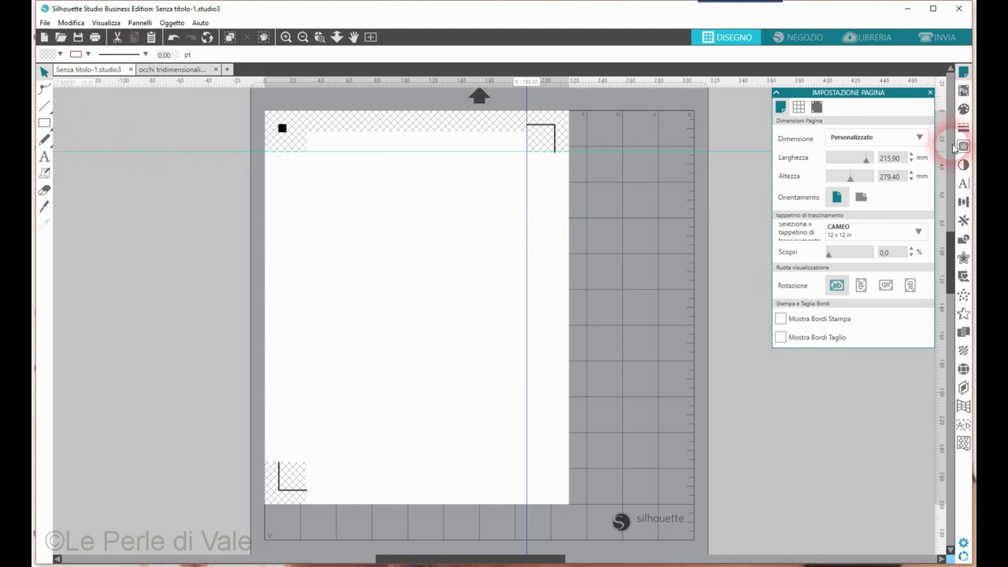
pyautogui.moveTo(942, 149); pyautogui.dragTo(312, 193)
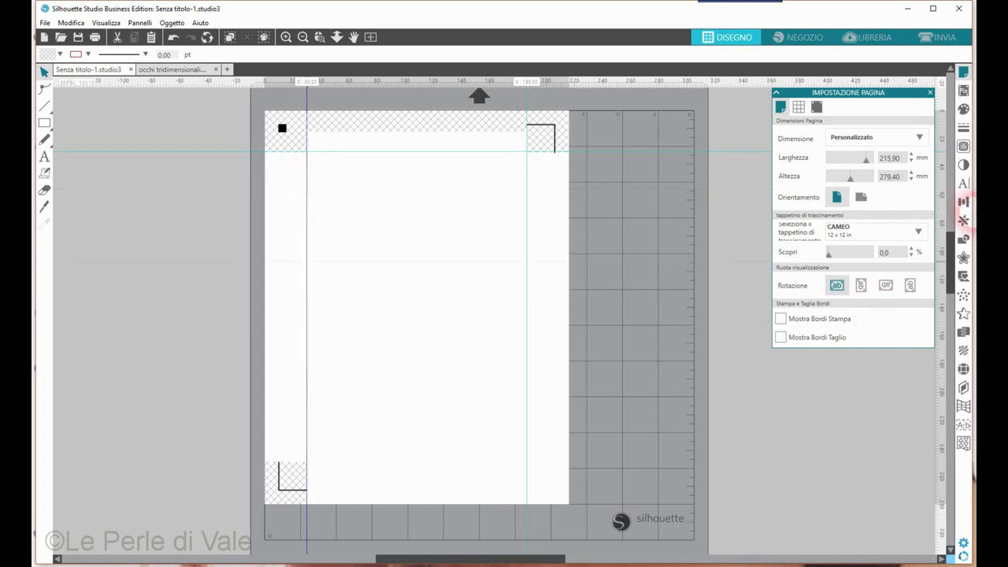
pyautogui.moveTo(686, 82); pyautogui.dragTo(572, 466)
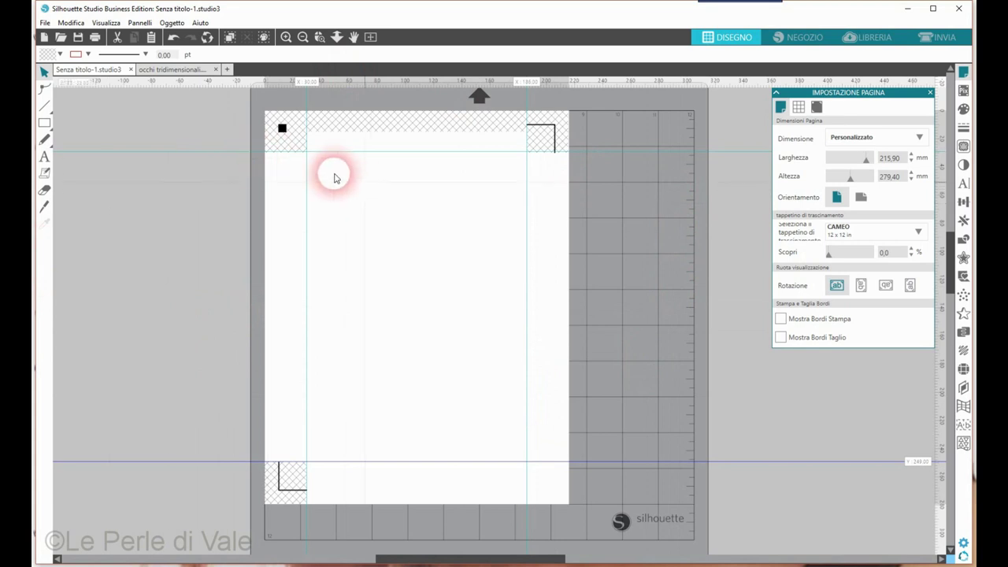
# Step: Open the Cattura file containing the two blue cartoon eyes with eyebrows
pyautogui.click(43, 24)
pyautogui.click(672, 234)
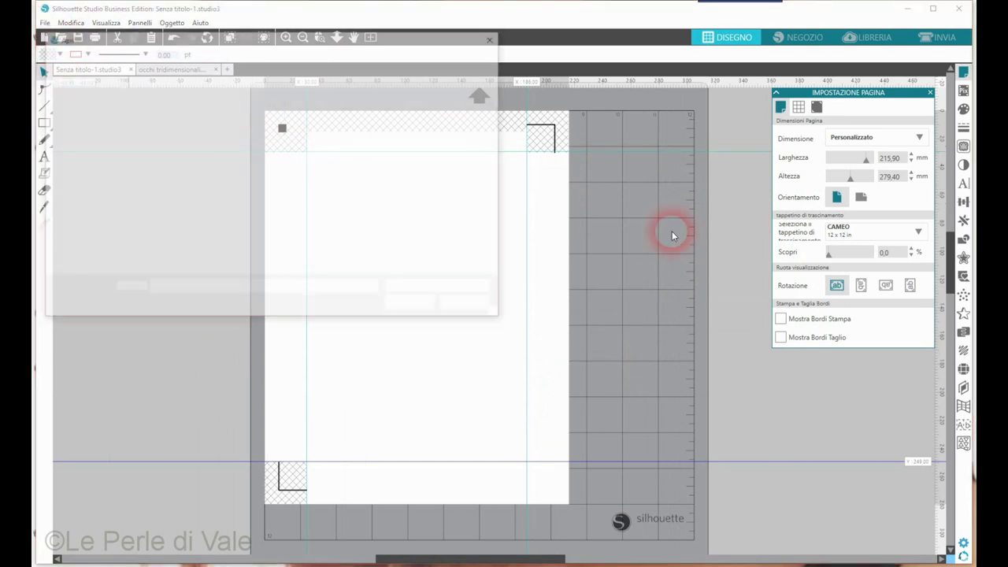
pyautogui.click(314, 215)
pyautogui.doubleClick(314, 216)
pyautogui.moveTo(421, 216); pyautogui.dragTo(435, 299)
pyautogui.click(441, 260)
pyautogui.click(580, 247)
# Step: Define a trace area about 200 mm wide around both eyes and eyebrows, with the threshold at 89%
pyautogui.click(965, 149)
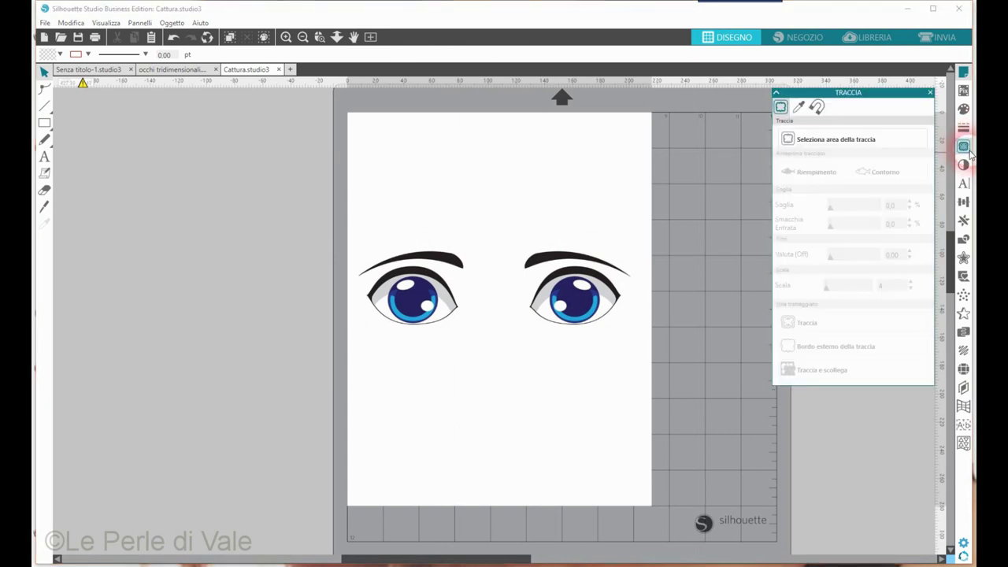
pyautogui.click(817, 144)
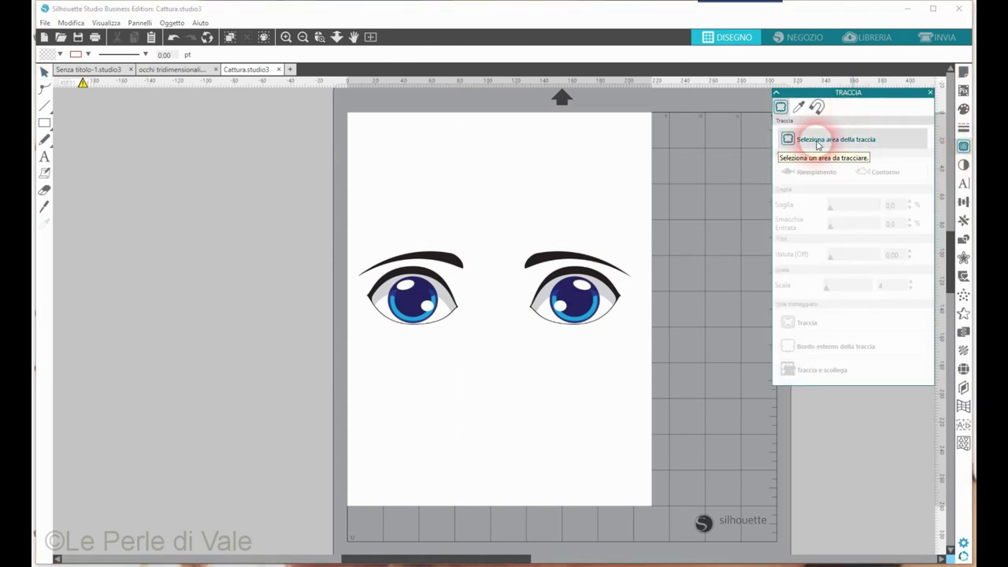
pyautogui.moveTo(355, 217)
pyautogui.mouseDown()
pyautogui.moveTo(631, 285)
pyautogui.moveTo(637, 344)
pyautogui.mouseUp()
pyautogui.moveTo(788, 198)
pyautogui.mouseDown()
pyautogui.moveTo(851, 222)
pyautogui.moveTo(845, 211)
pyautogui.moveTo(867, 211)
pyautogui.mouseUp()
pyautogui.click(564, 313)
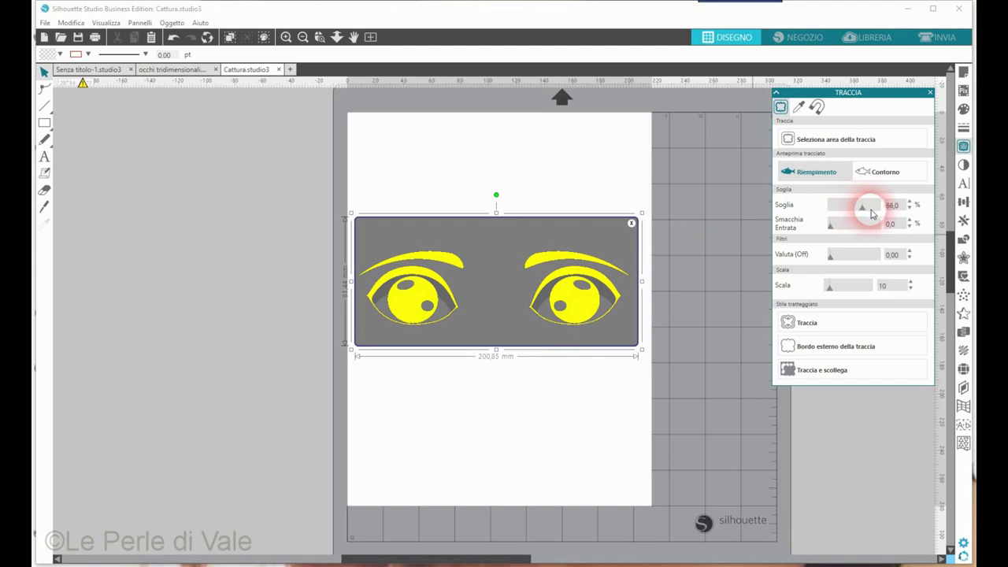
pyautogui.moveTo(874, 213); pyautogui.dragTo(875, 208)
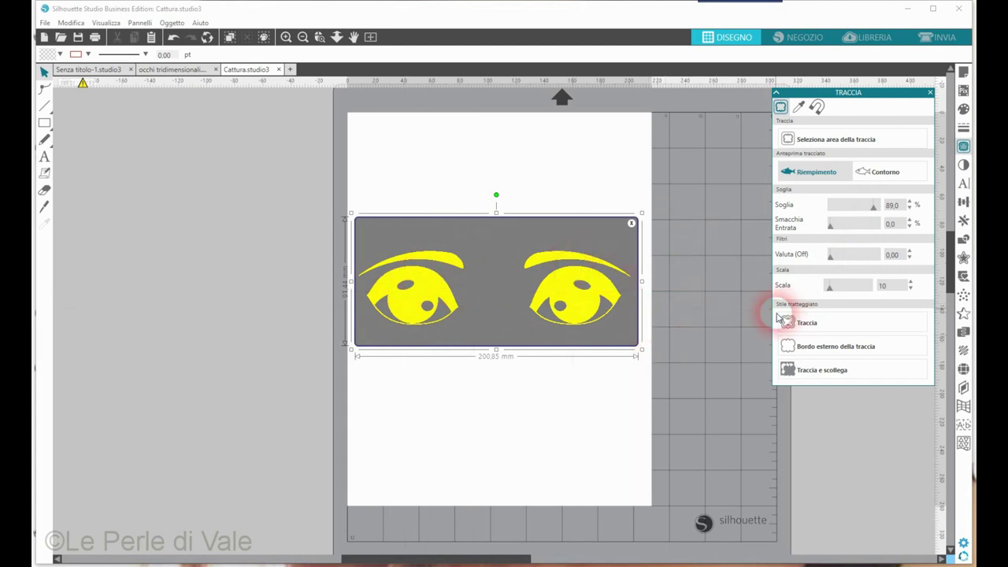
# Step: Trace and detach the eyes from the image, and delete the leftover white background
pyautogui.click(813, 381)
pyautogui.moveTo(492, 323)
pyautogui.mouseDown()
pyautogui.moveTo(275, 320)
pyautogui.moveTo(181, 332)
pyautogui.mouseUp()
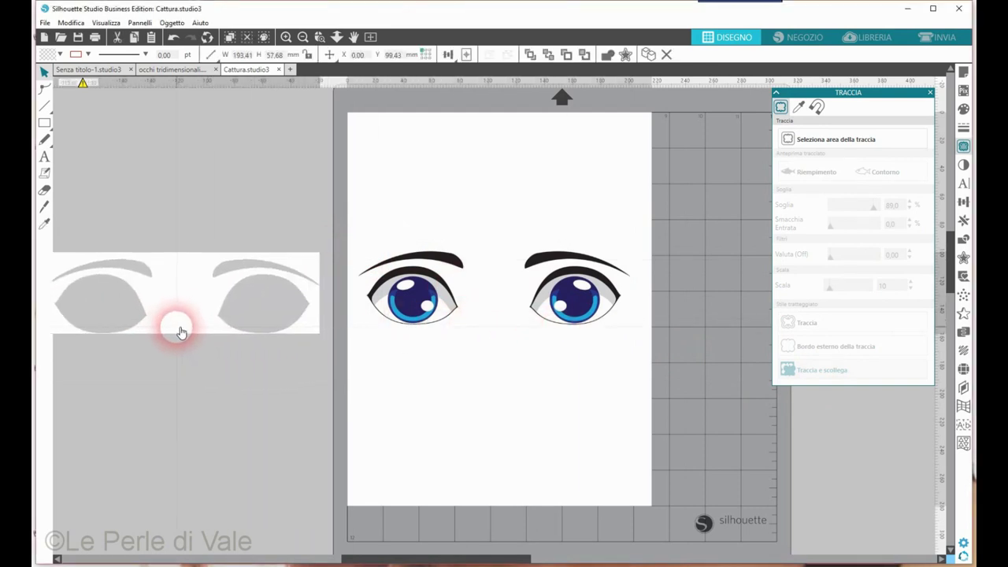
pyautogui.rightClick(196, 301)
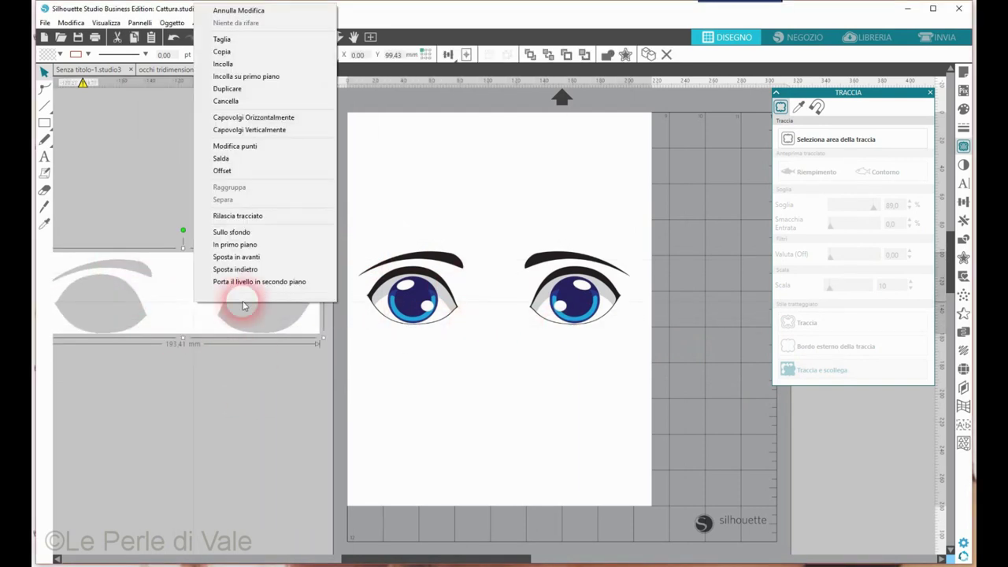
pyautogui.click(243, 103)
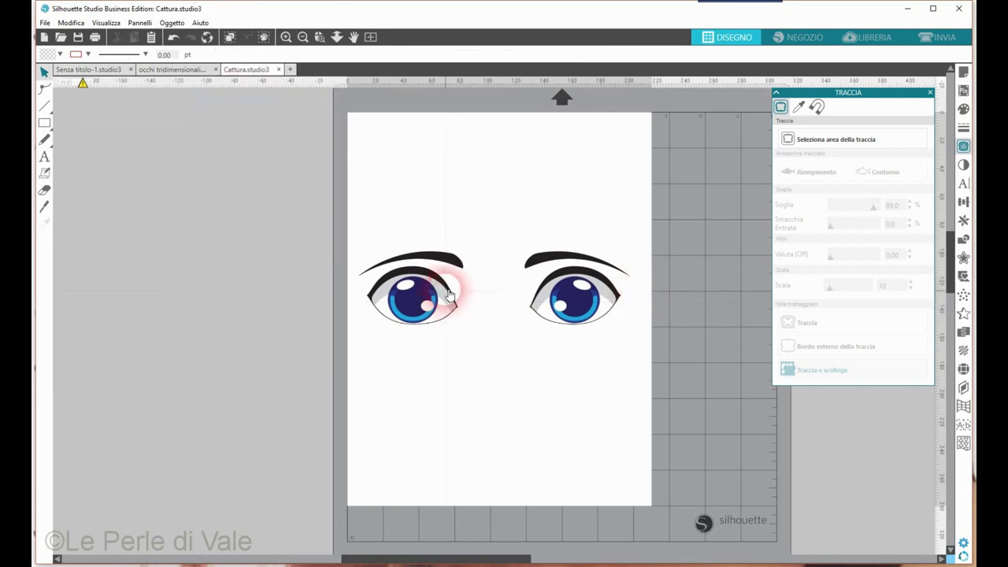
# Step: Move both eyebrows off the page and delete them
pyautogui.click(439, 255)
pyautogui.click(589, 266)
pyautogui.moveTo(589, 266); pyautogui.dragTo(236, 256)
pyautogui.moveTo(423, 259); pyautogui.dragTo(197, 234)
pyautogui.rightClick(224, 269)
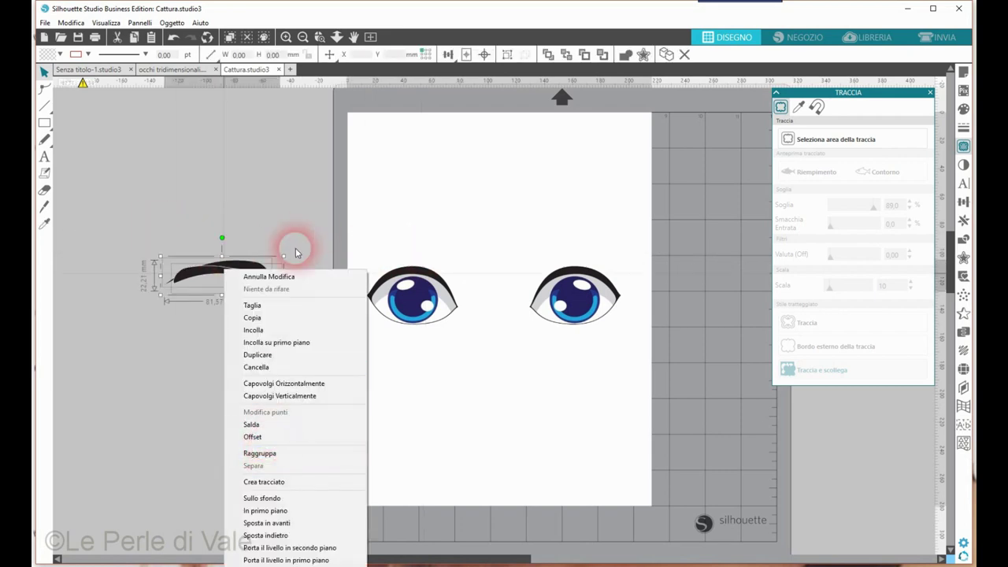
pyautogui.click(297, 252)
pyautogui.moveTo(192, 270)
pyautogui.mouseDown()
pyautogui.moveTo(194, 213)
pyautogui.moveTo(191, 275)
pyautogui.mouseUp()
pyautogui.moveTo(155, 232); pyautogui.dragTo(287, 272)
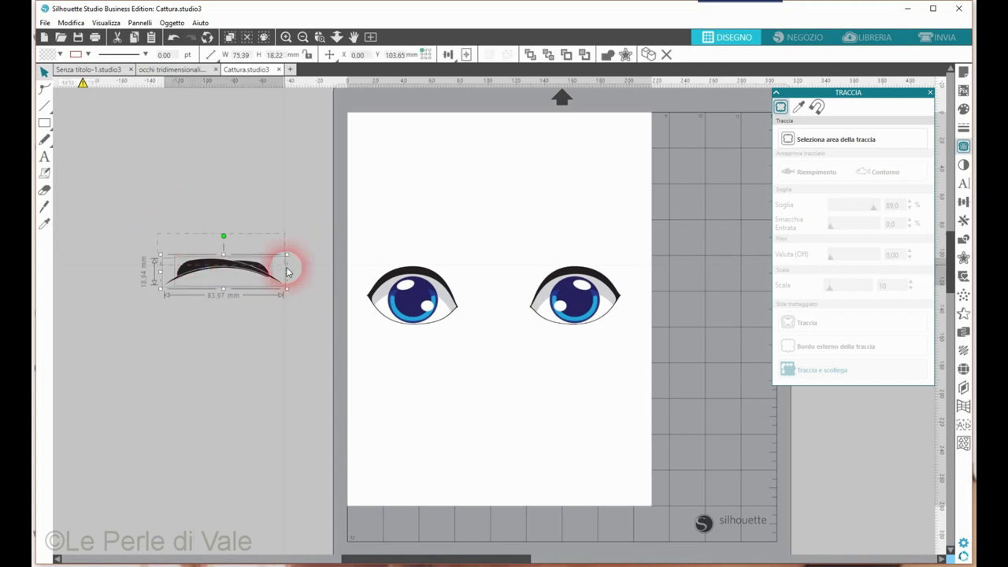
pyautogui.rightClick(244, 269)
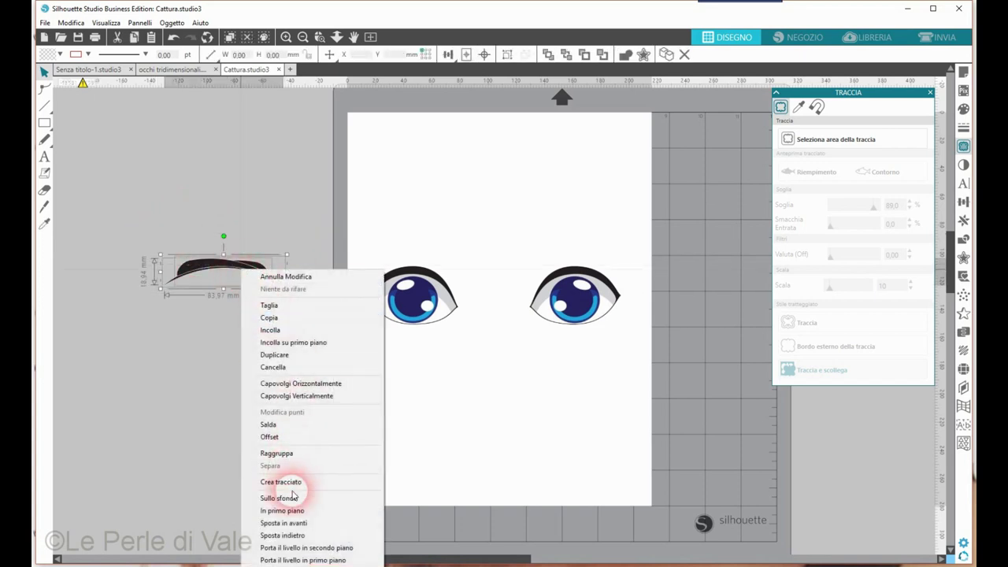
pyautogui.click(276, 368)
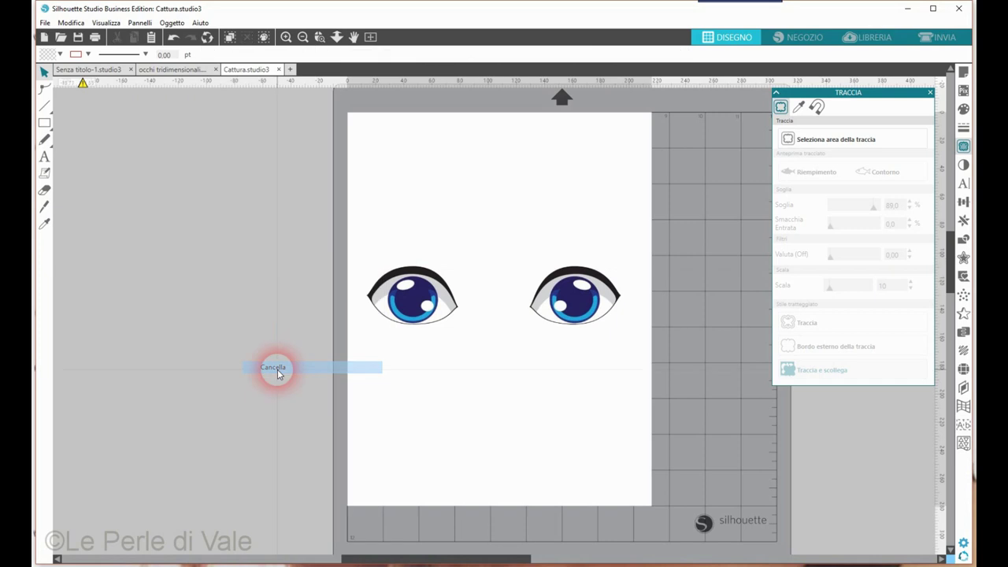
# Step: Move the two eyes closer together and slightly higher on the page
pyautogui.moveTo(413, 319); pyautogui.dragTo(435, 307)
pyautogui.moveTo(552, 303); pyautogui.dragTo(543, 293)
pyautogui.click(620, 286)
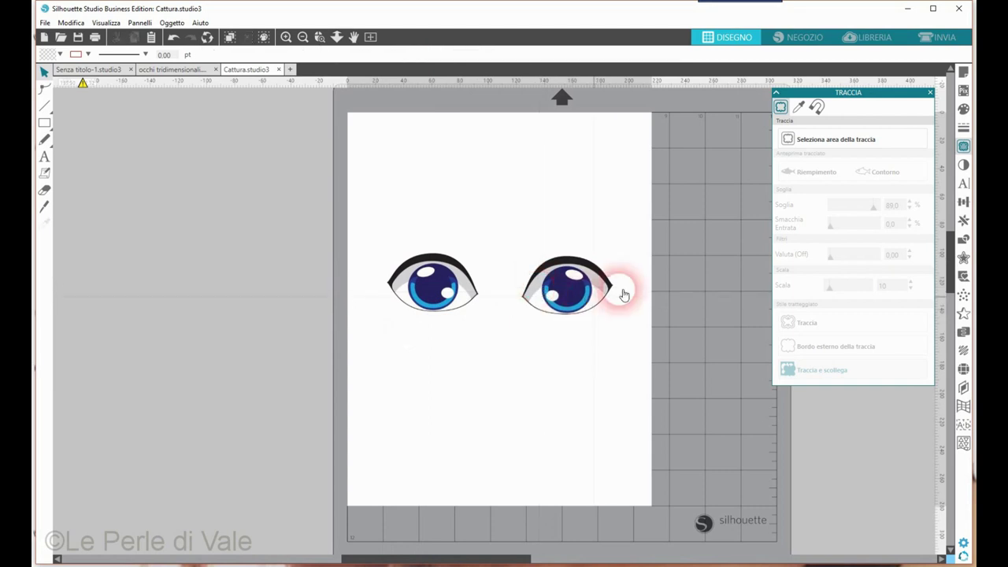
# Step: Scale the right eye down to a width of 10 mm with its proportions locked
pyautogui.click(574, 293)
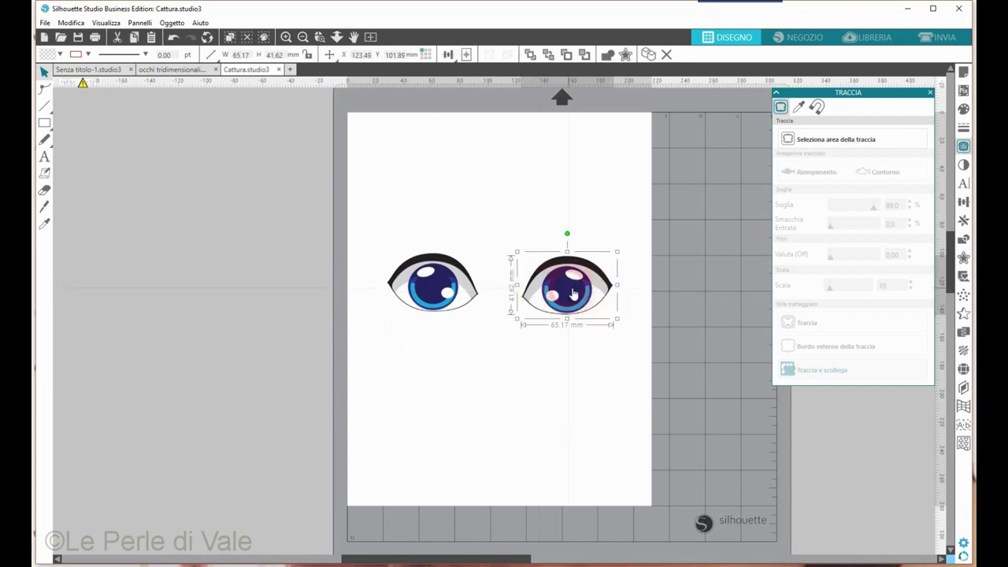
pyautogui.click(963, 202)
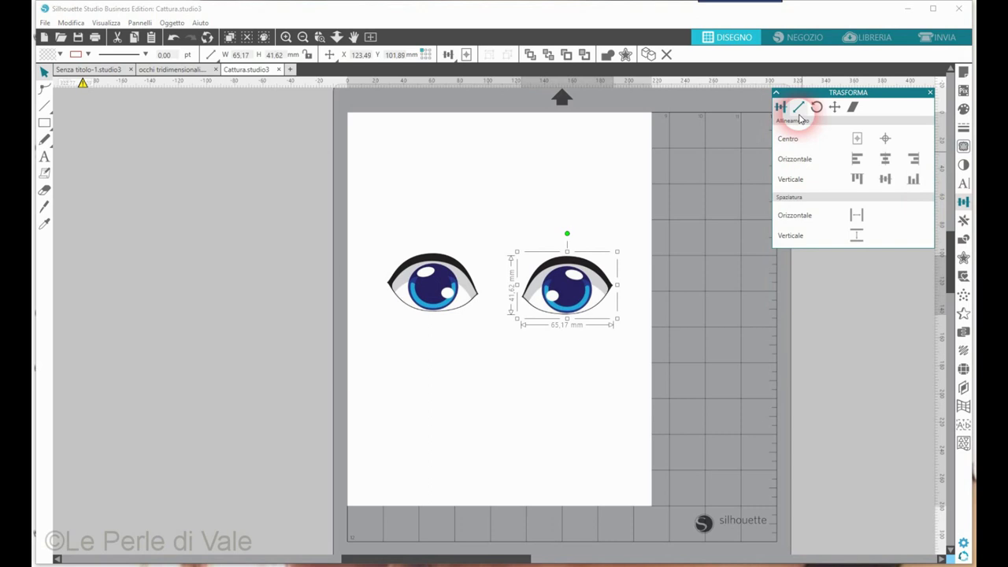
pyautogui.click(799, 109)
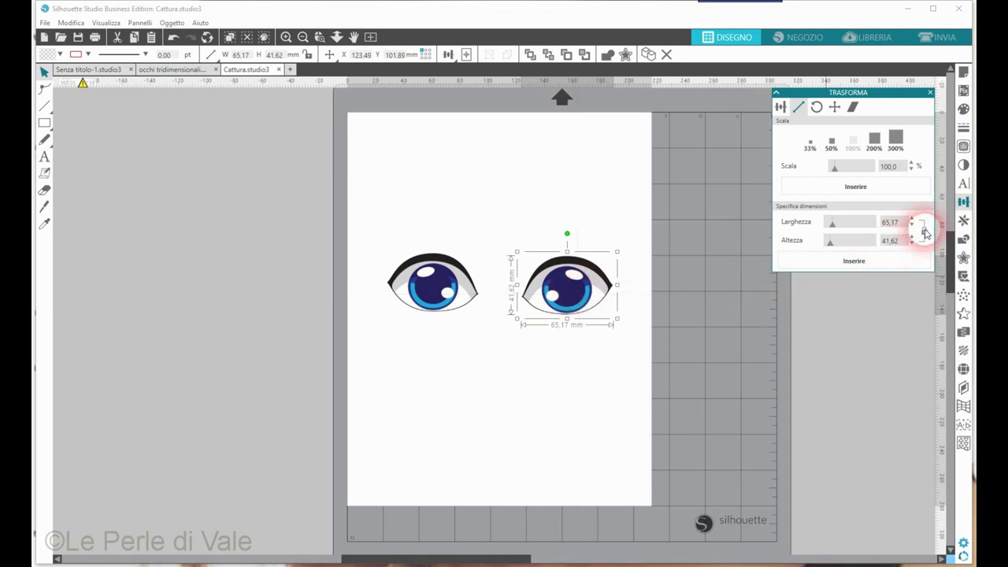
pyautogui.moveTo(900, 225); pyautogui.dragTo(874, 225)
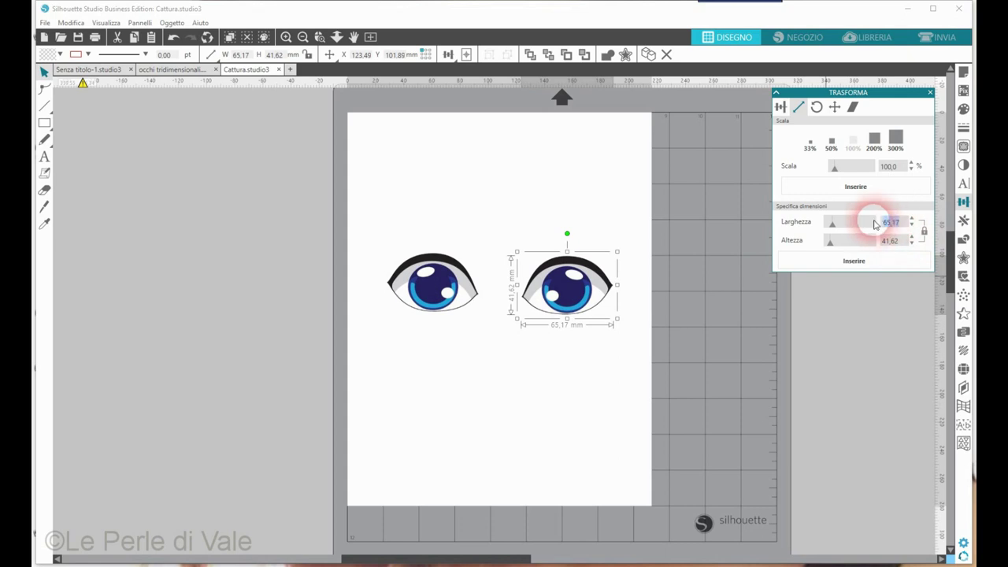
pyautogui.click(919, 224)
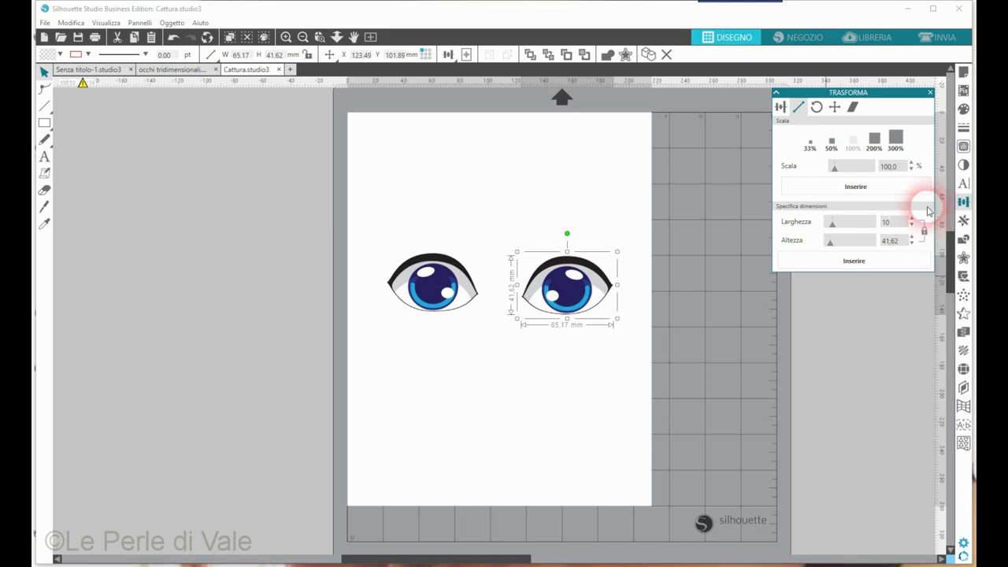
pyautogui.click(855, 262)
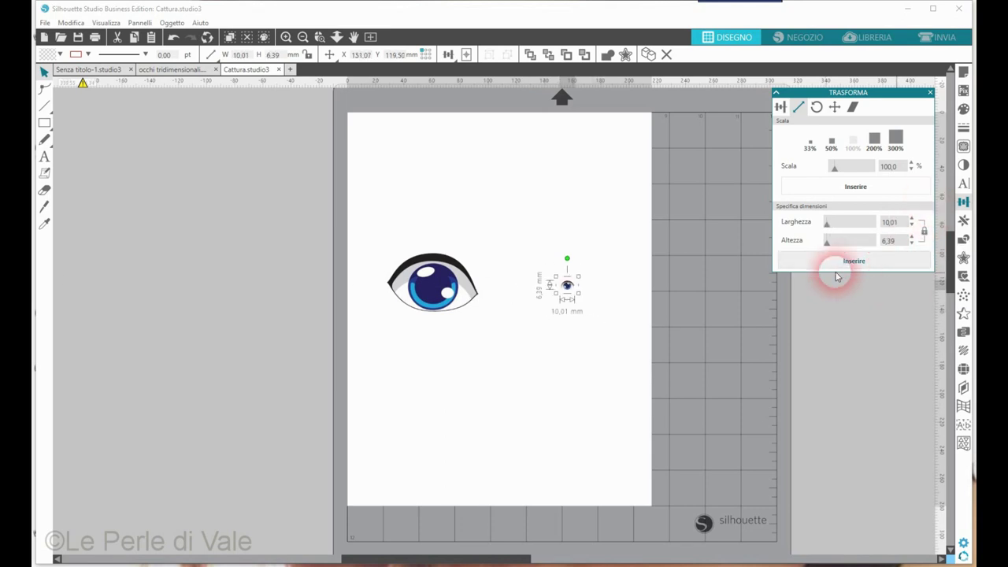
pyautogui.click(569, 293)
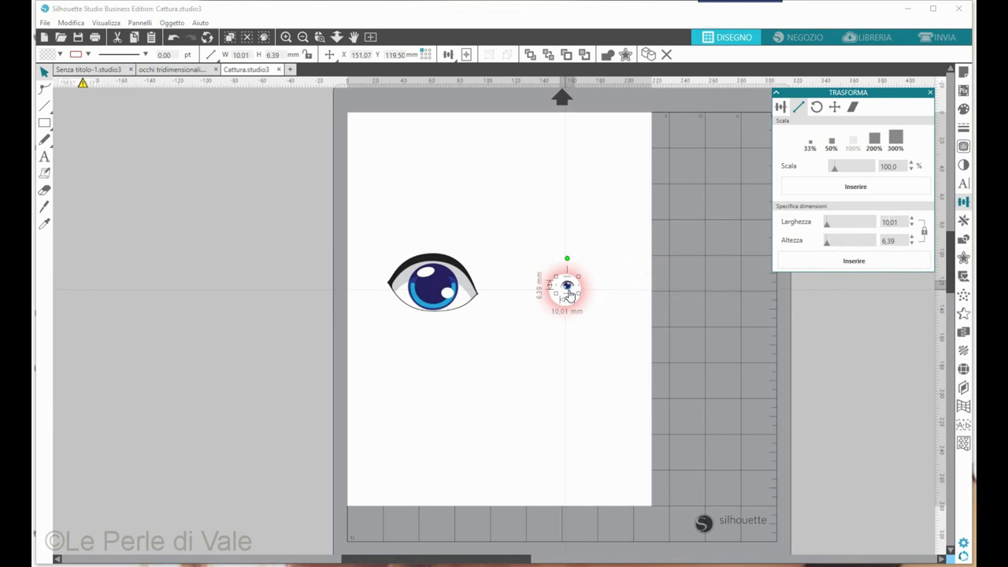
pyautogui.moveTo(573, 291); pyautogui.dragTo(568, 285)
# Step: Set the left eye's width to 10 mm with its proportions unlocked, and restore the proportion lock
pyautogui.click(433, 285)
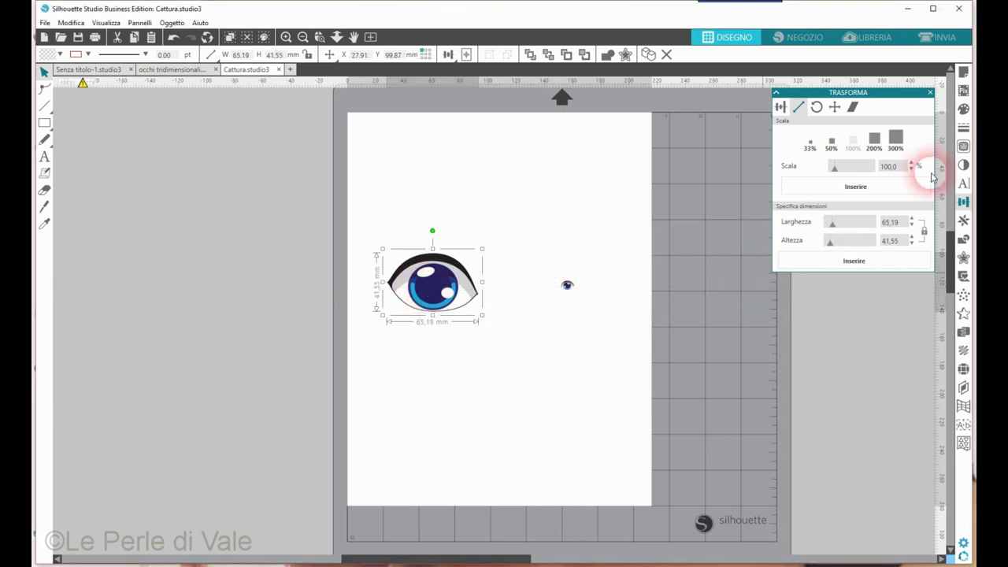
pyautogui.click(924, 233)
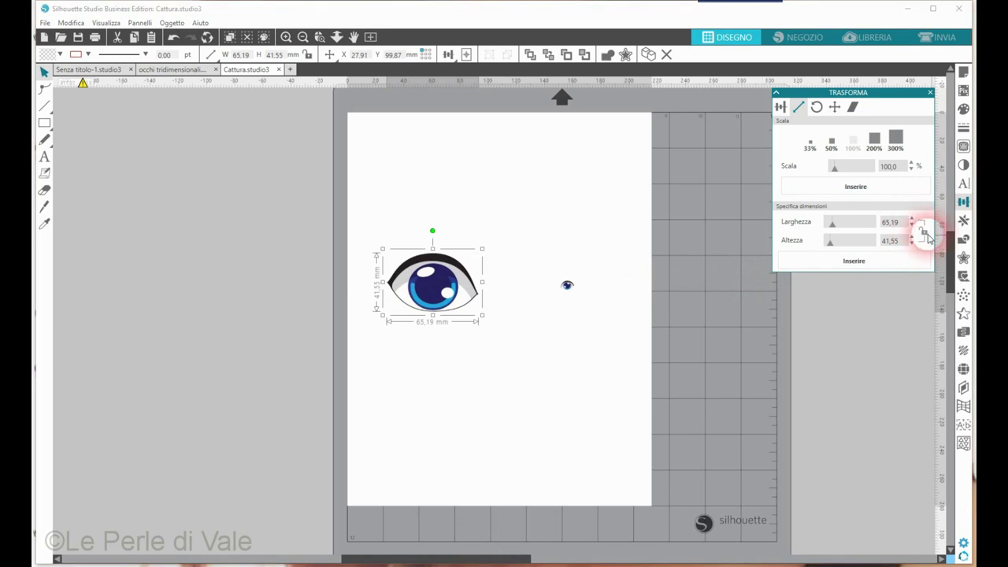
pyautogui.click(898, 224)
pyautogui.moveTo(905, 226); pyautogui.dragTo(885, 228)
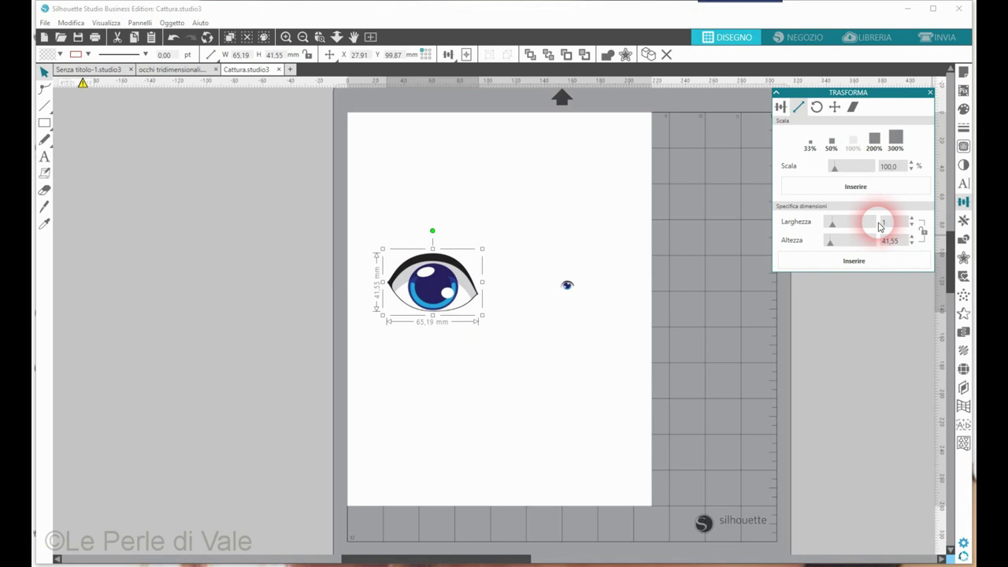
pyautogui.write('10')
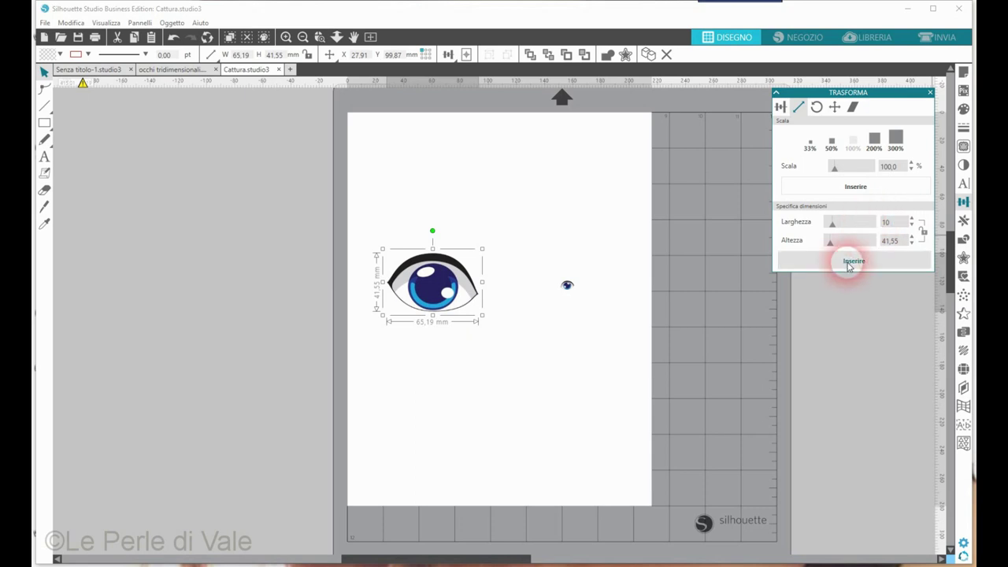
pyautogui.click(849, 262)
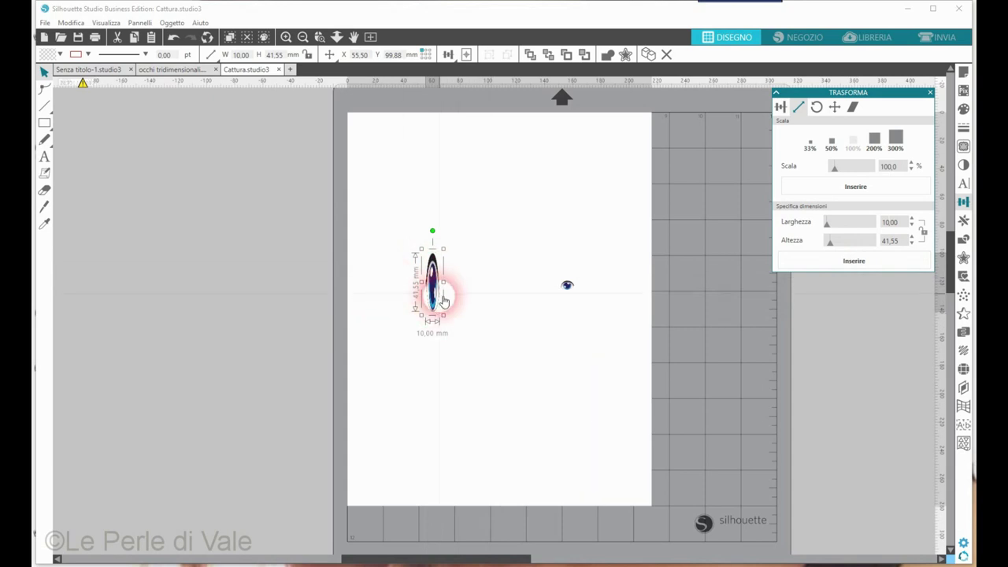
pyautogui.click(899, 242)
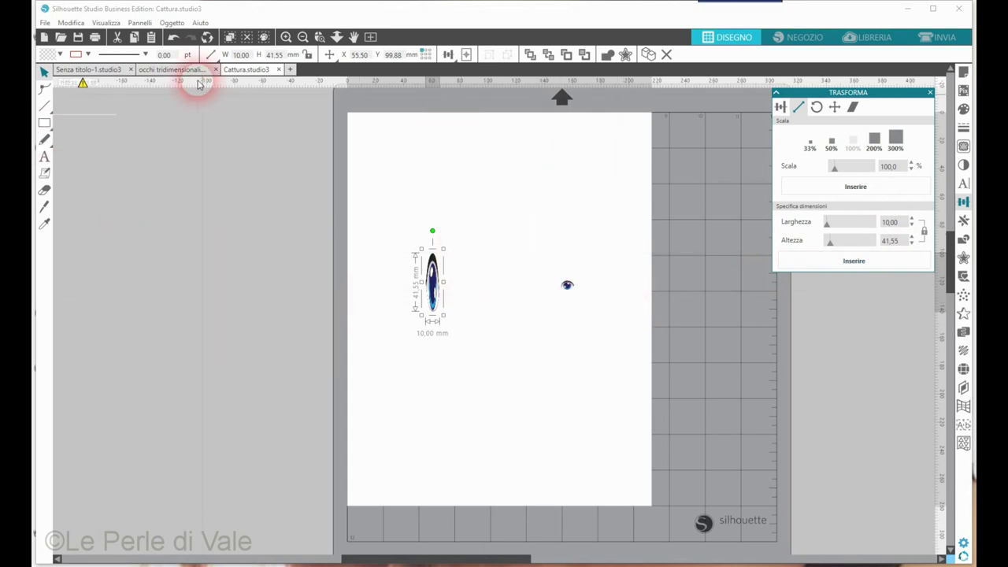
# Step: Open the send settings of the occhi tridimensionali document and set all eyes and photos to Non Ritagliare
pyautogui.click(170, 71)
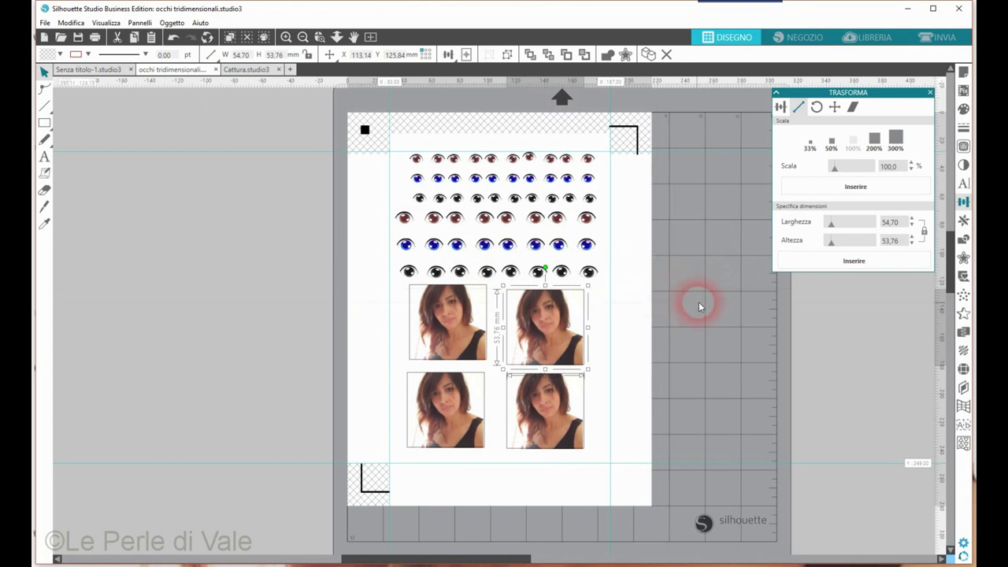
pyautogui.click(939, 38)
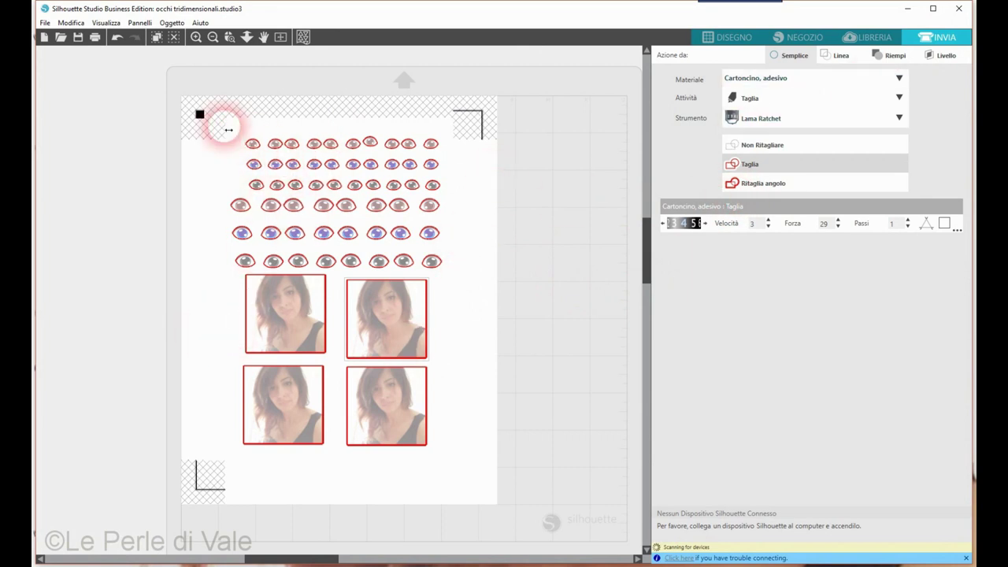
pyautogui.moveTo(236, 134); pyautogui.dragTo(473, 463)
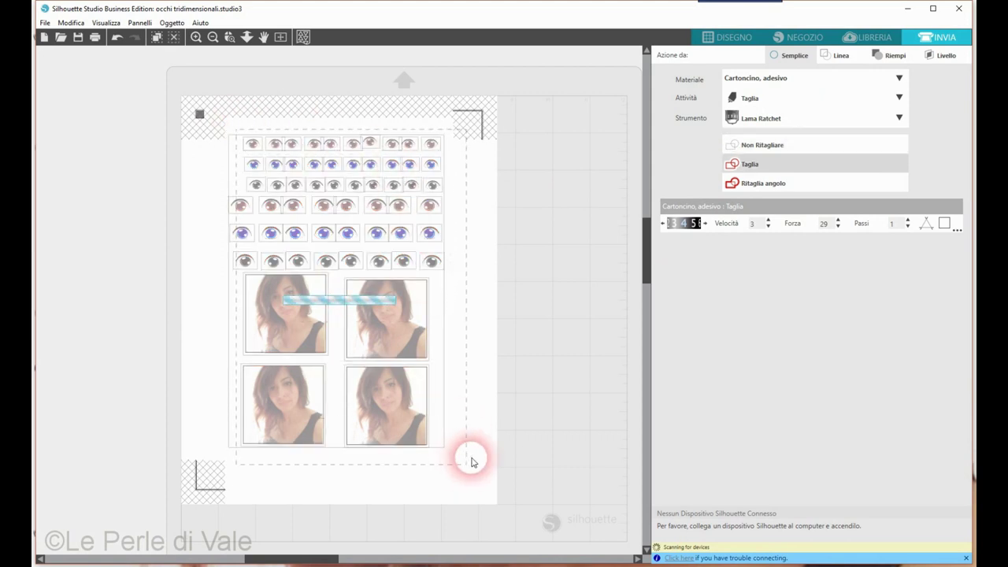
pyautogui.click(795, 144)
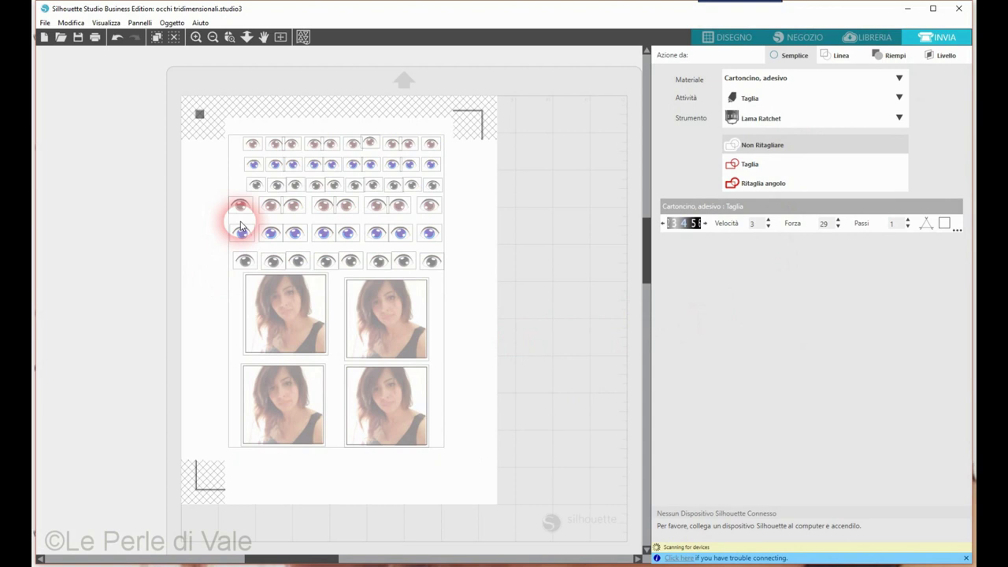
# Step: Select all the eyes and photos on the sheet again and set their cut style to Taglia
pyautogui.moveTo(229, 126); pyautogui.dragTo(403, 190)
pyautogui.moveTo(473, 317); pyautogui.dragTo(462, 478)
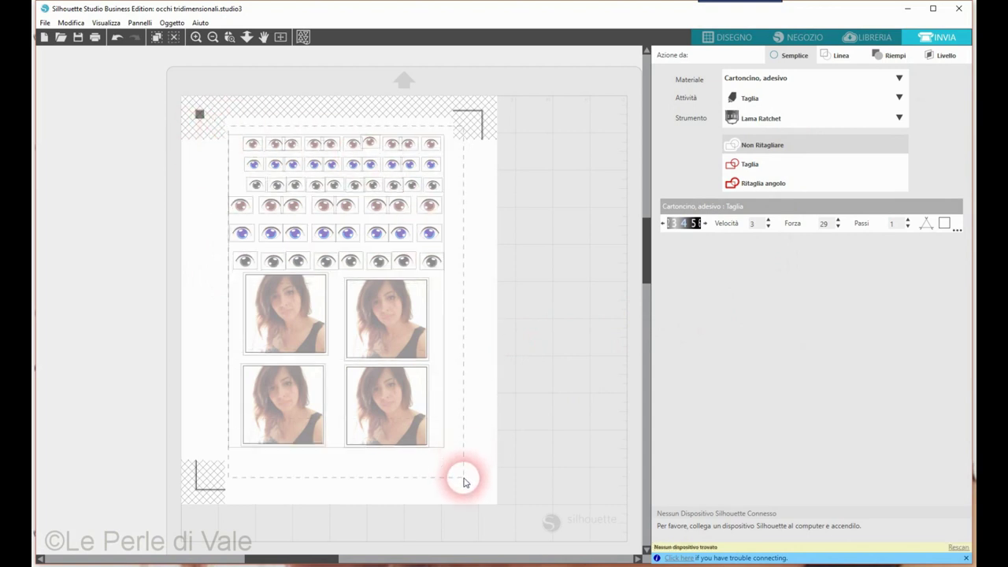
pyautogui.click(748, 169)
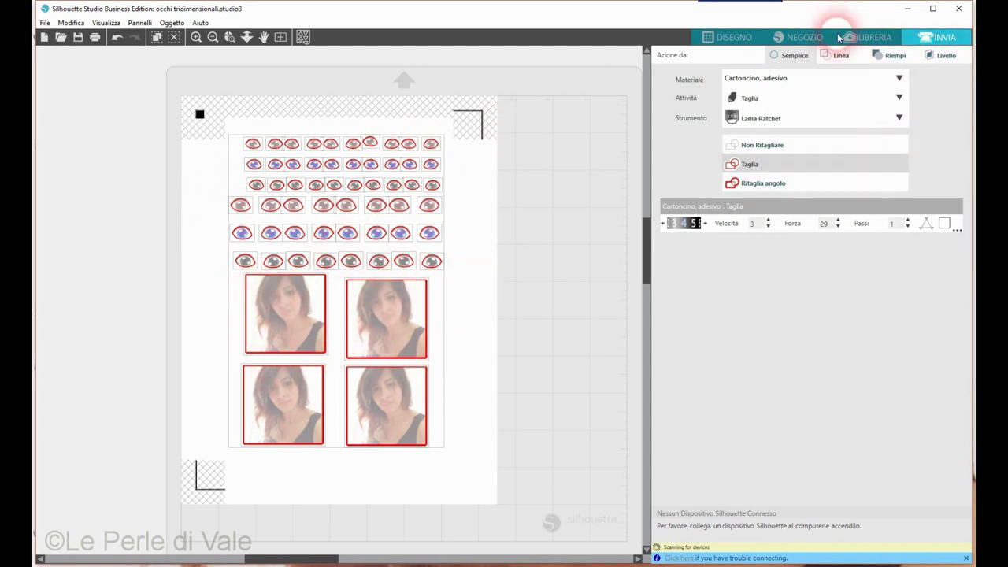
# Step: Browse the available cutting materials and set the sheet's material to Lamina, stampabile
pyautogui.click(791, 79)
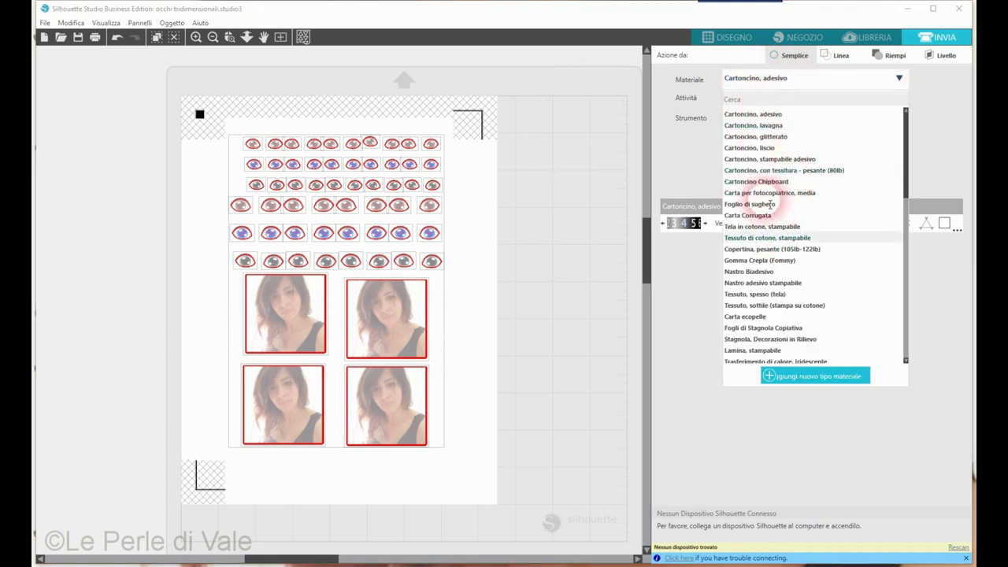
pyautogui.scroll(-1, 763, 346)
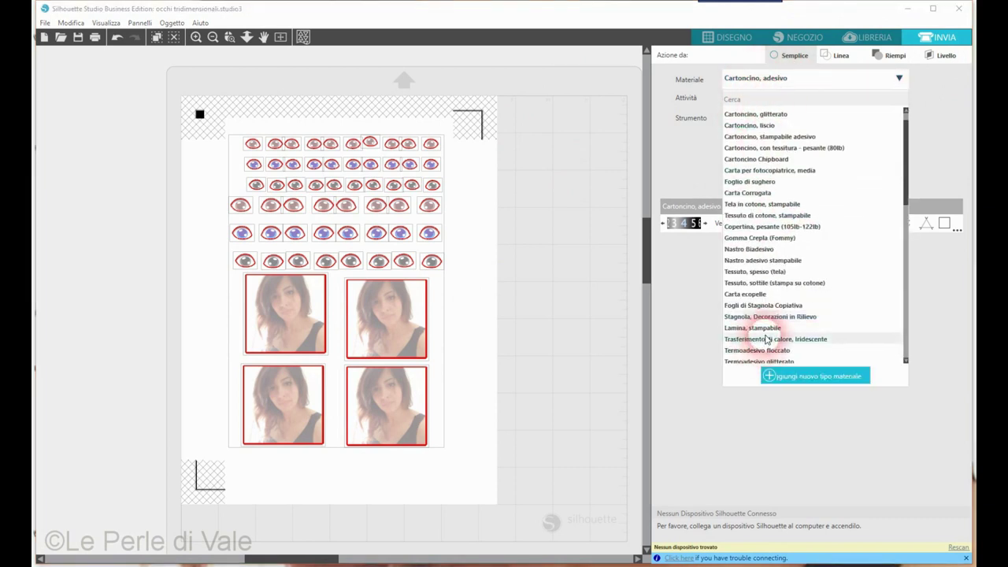
pyautogui.scroll(-2, 767, 340)
pyautogui.click(768, 339)
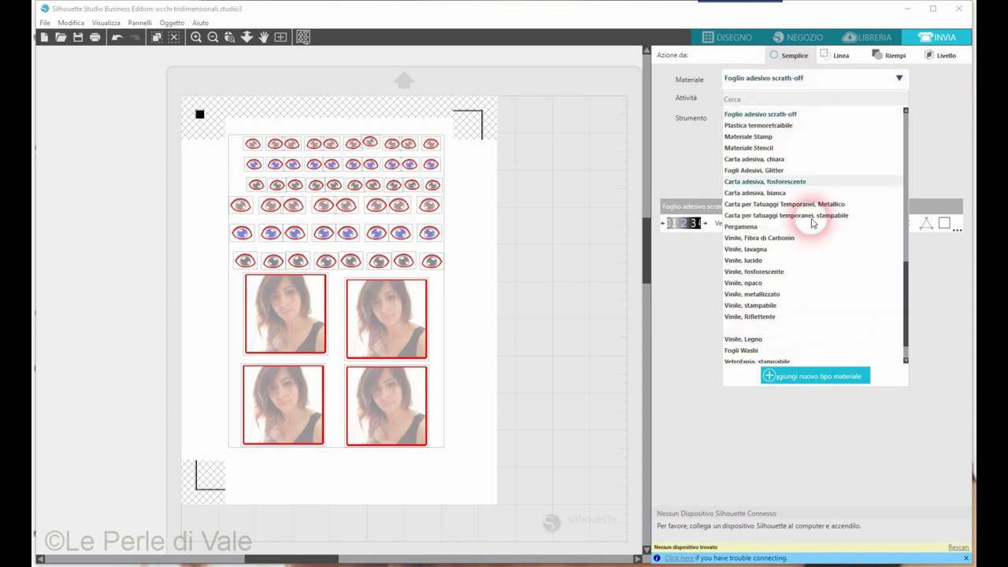
pyautogui.scroll(2, 812, 226)
pyautogui.scroll(-2, 811, 230)
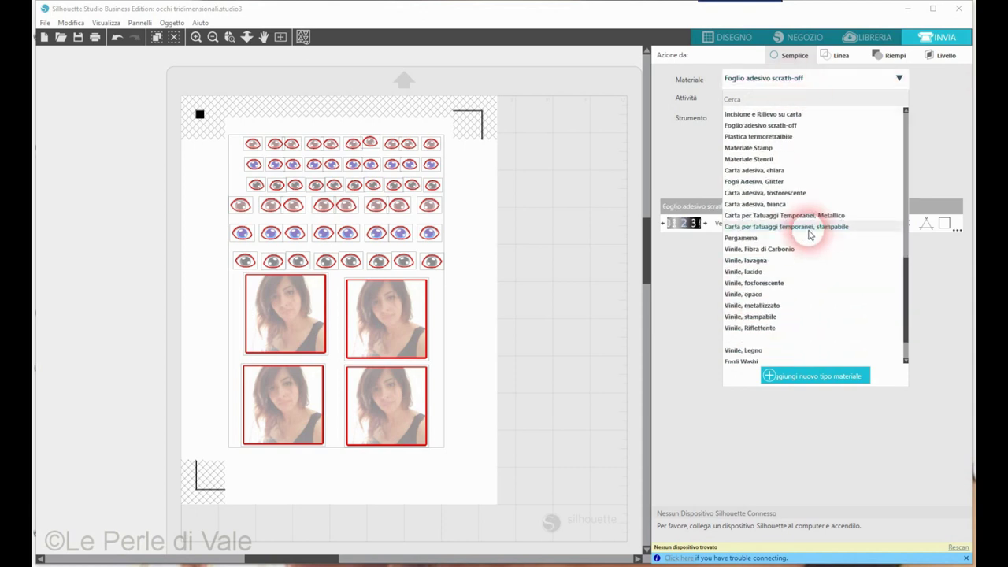
pyautogui.scroll(5, 810, 234)
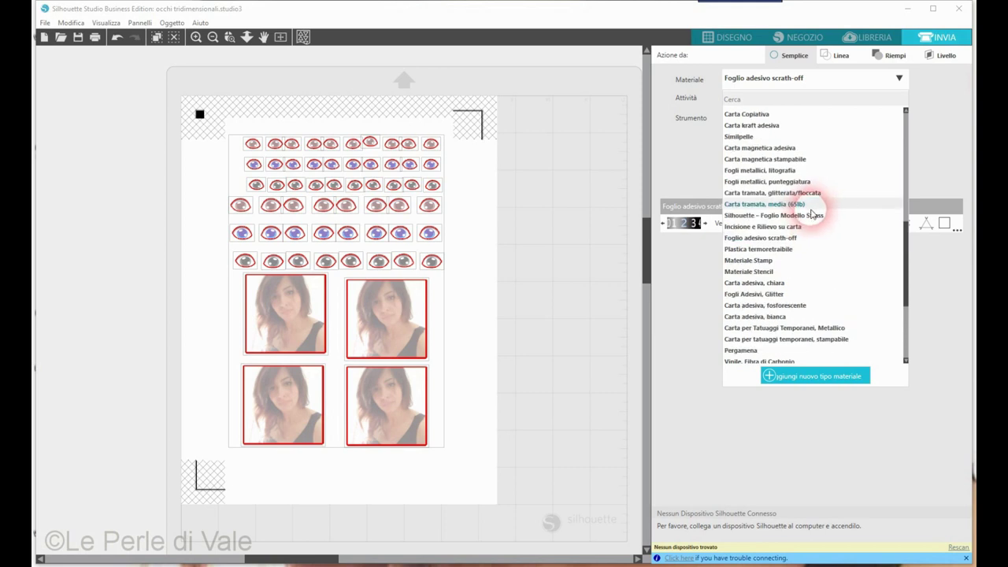
pyautogui.scroll(1, 812, 219)
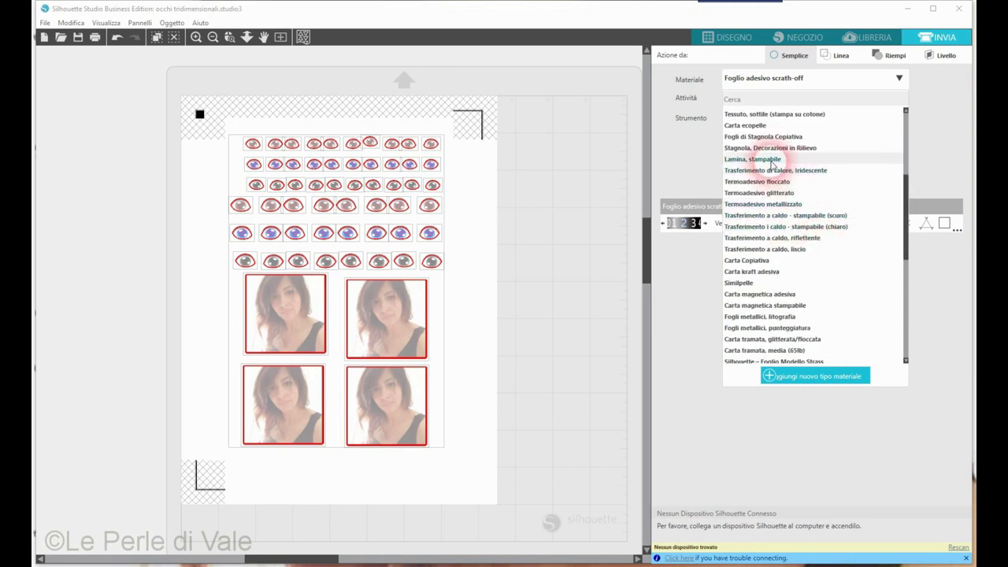
pyautogui.scroll(10, 775, 164)
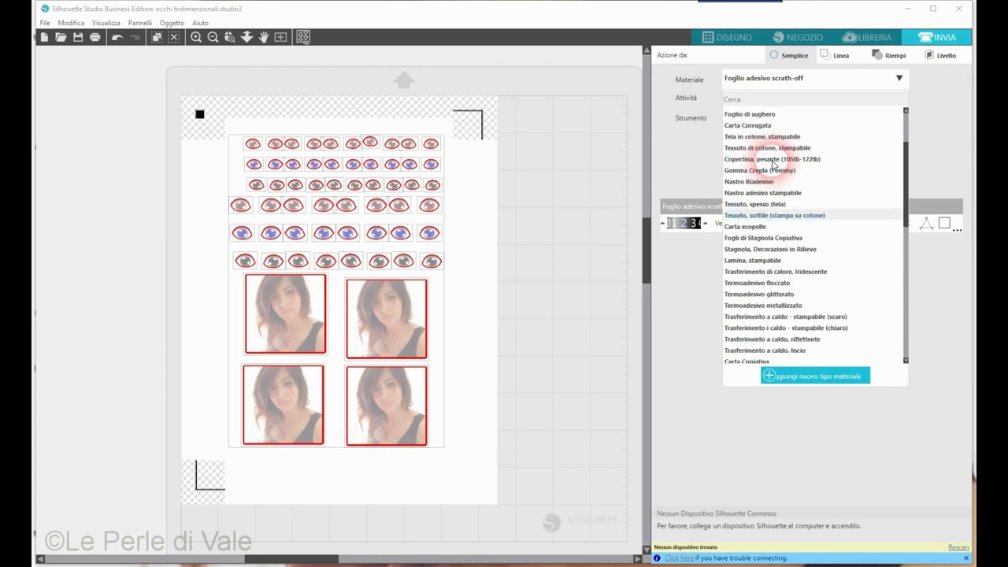
pyautogui.scroll(5, 775, 164)
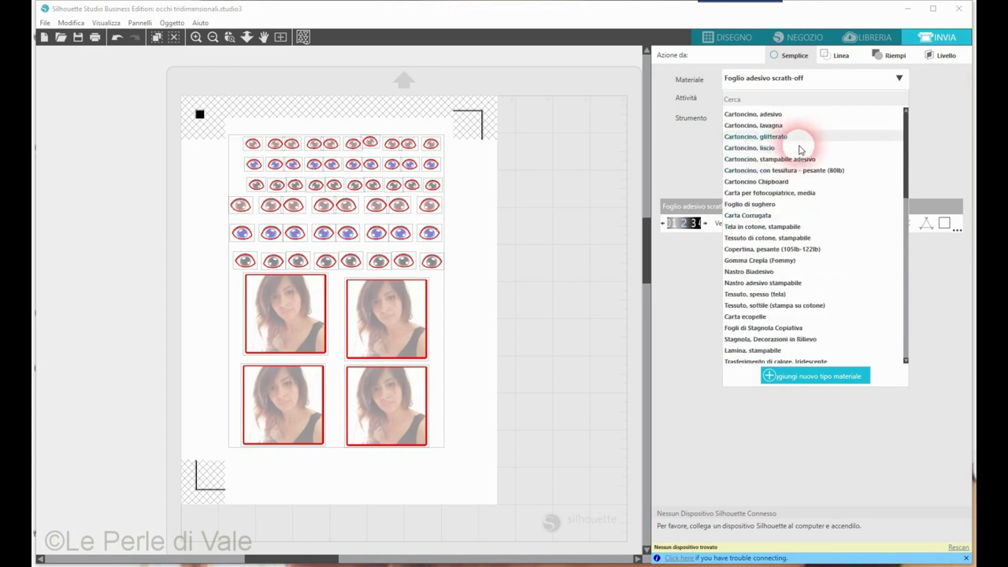
pyautogui.scroll(-10, 797, 181)
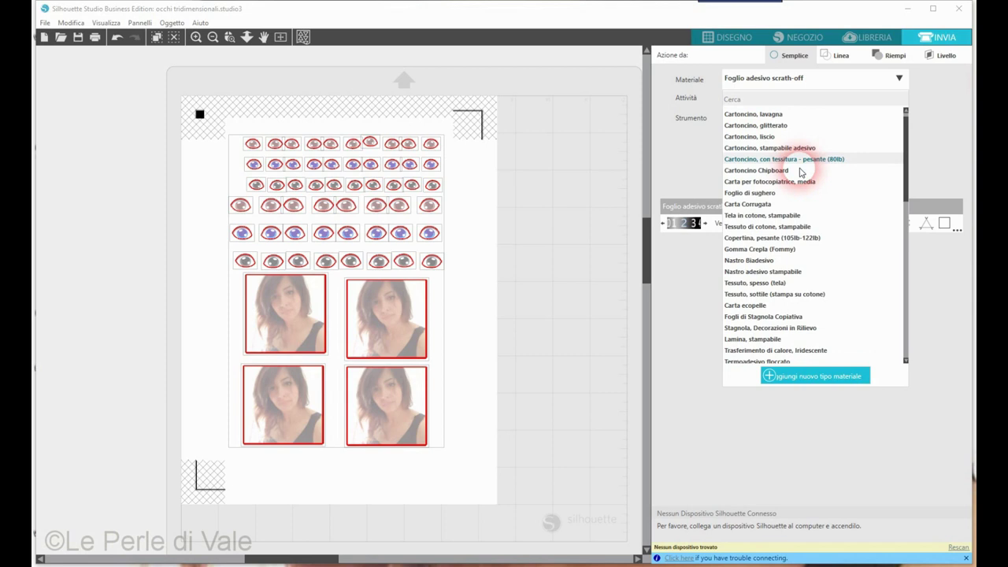
pyautogui.scroll(3, 797, 197)
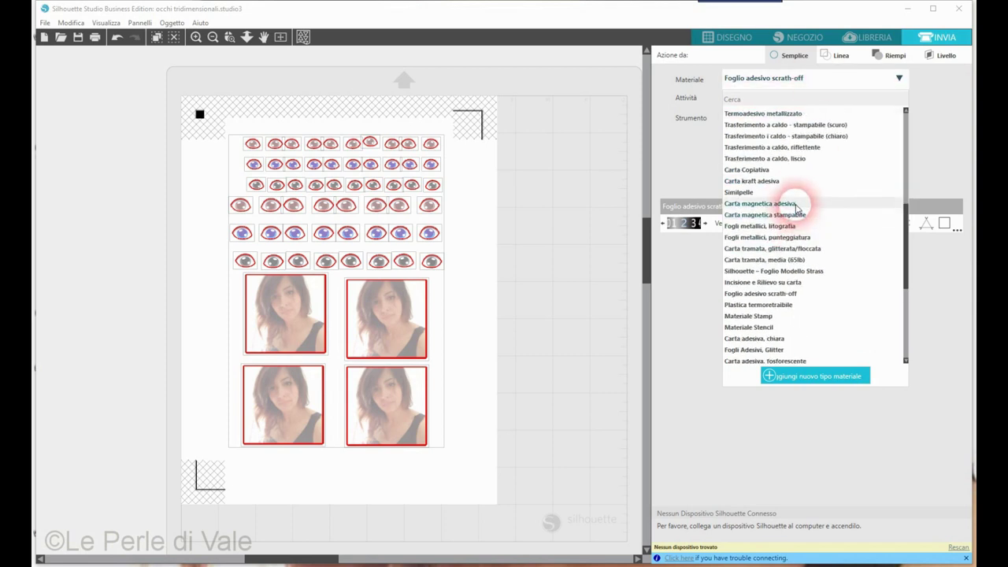
pyautogui.scroll(2, 798, 206)
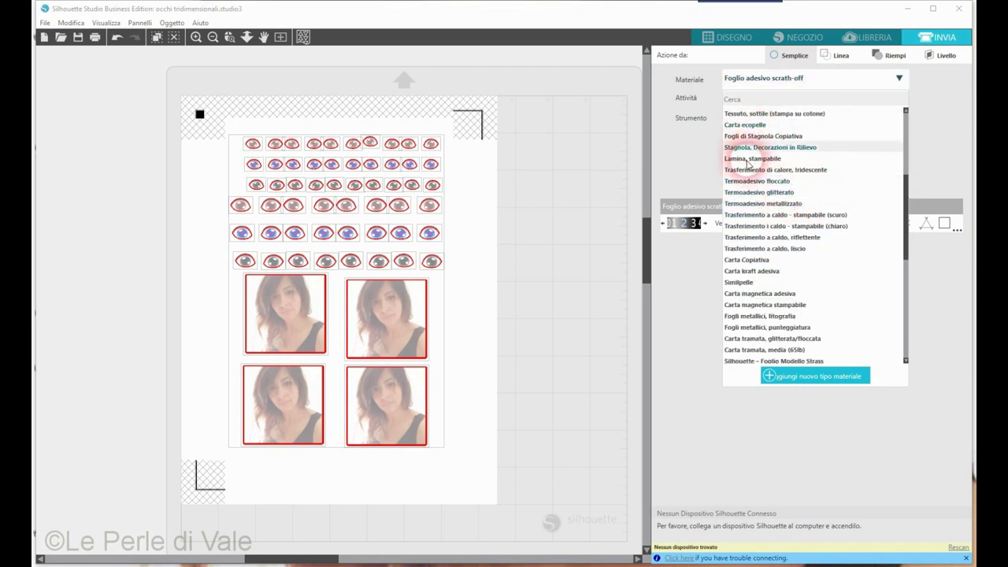
pyautogui.click(749, 160)
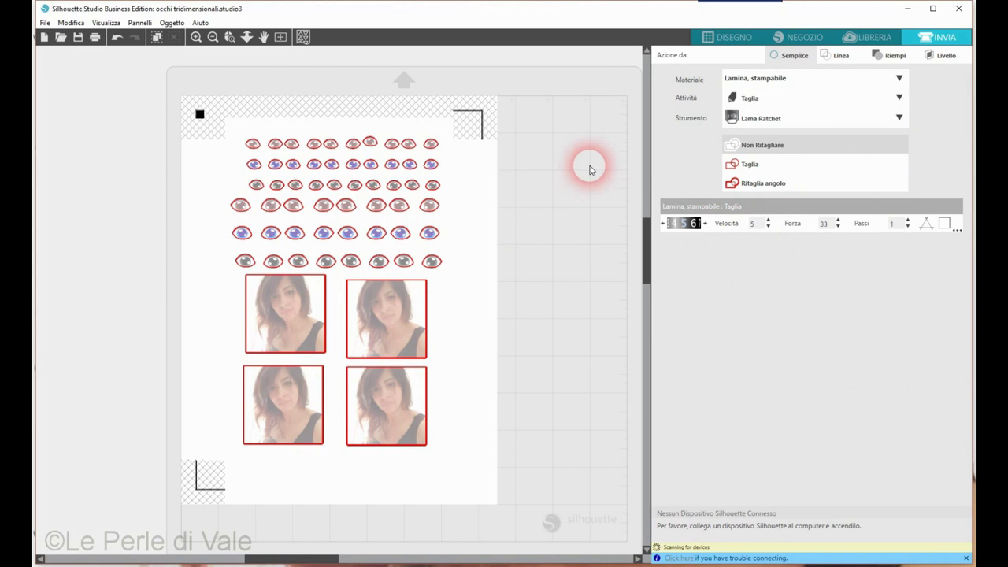